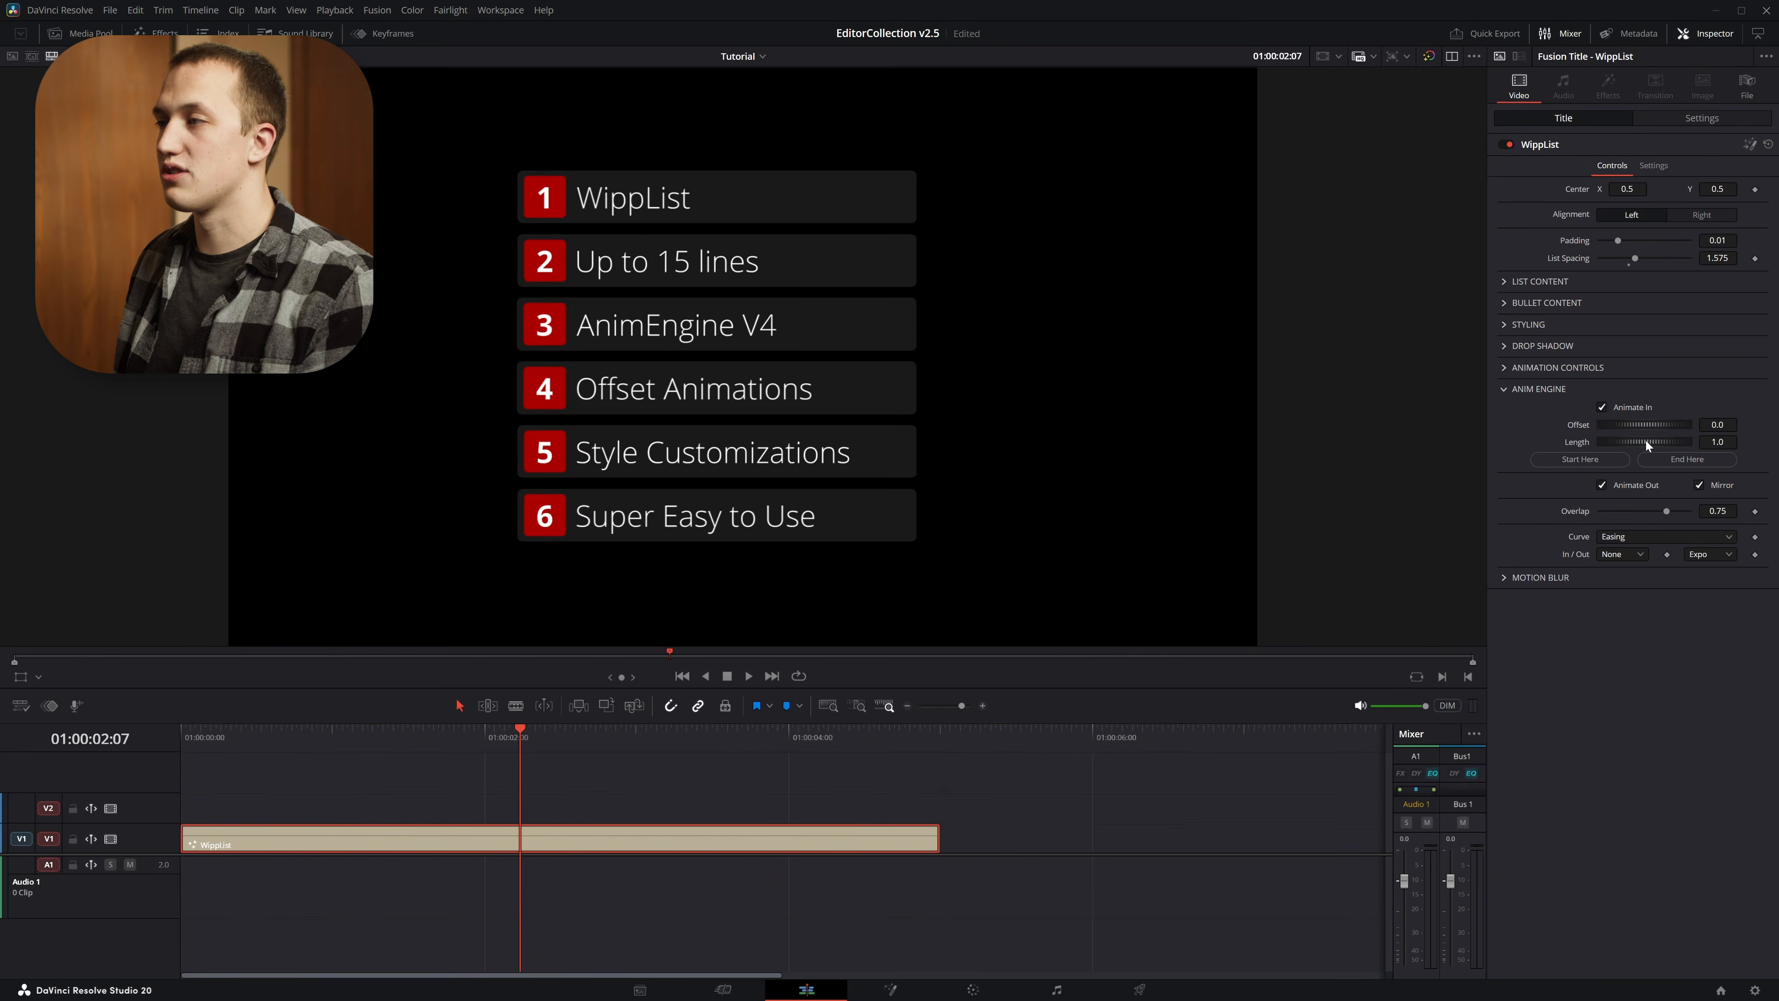
Set the Anim Engine length of the WippList title to 2.0 and play the title from the start
drag(1646, 440, 1654, 440)
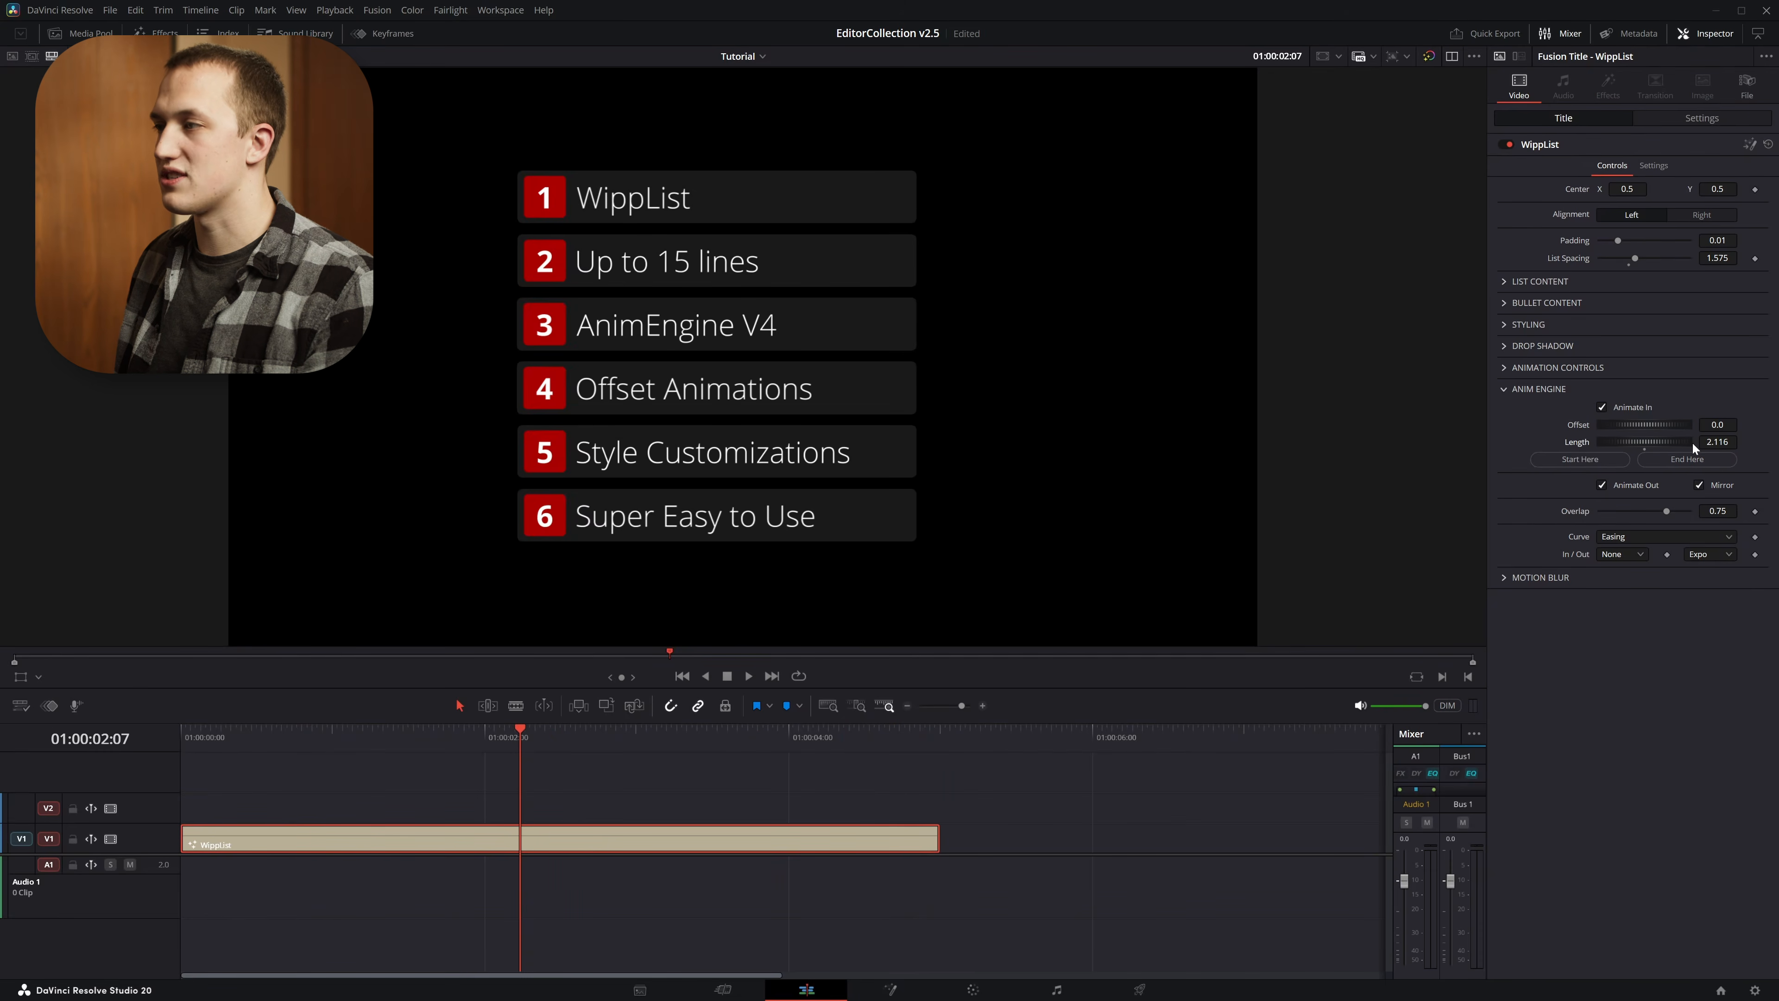
click(1699, 485)
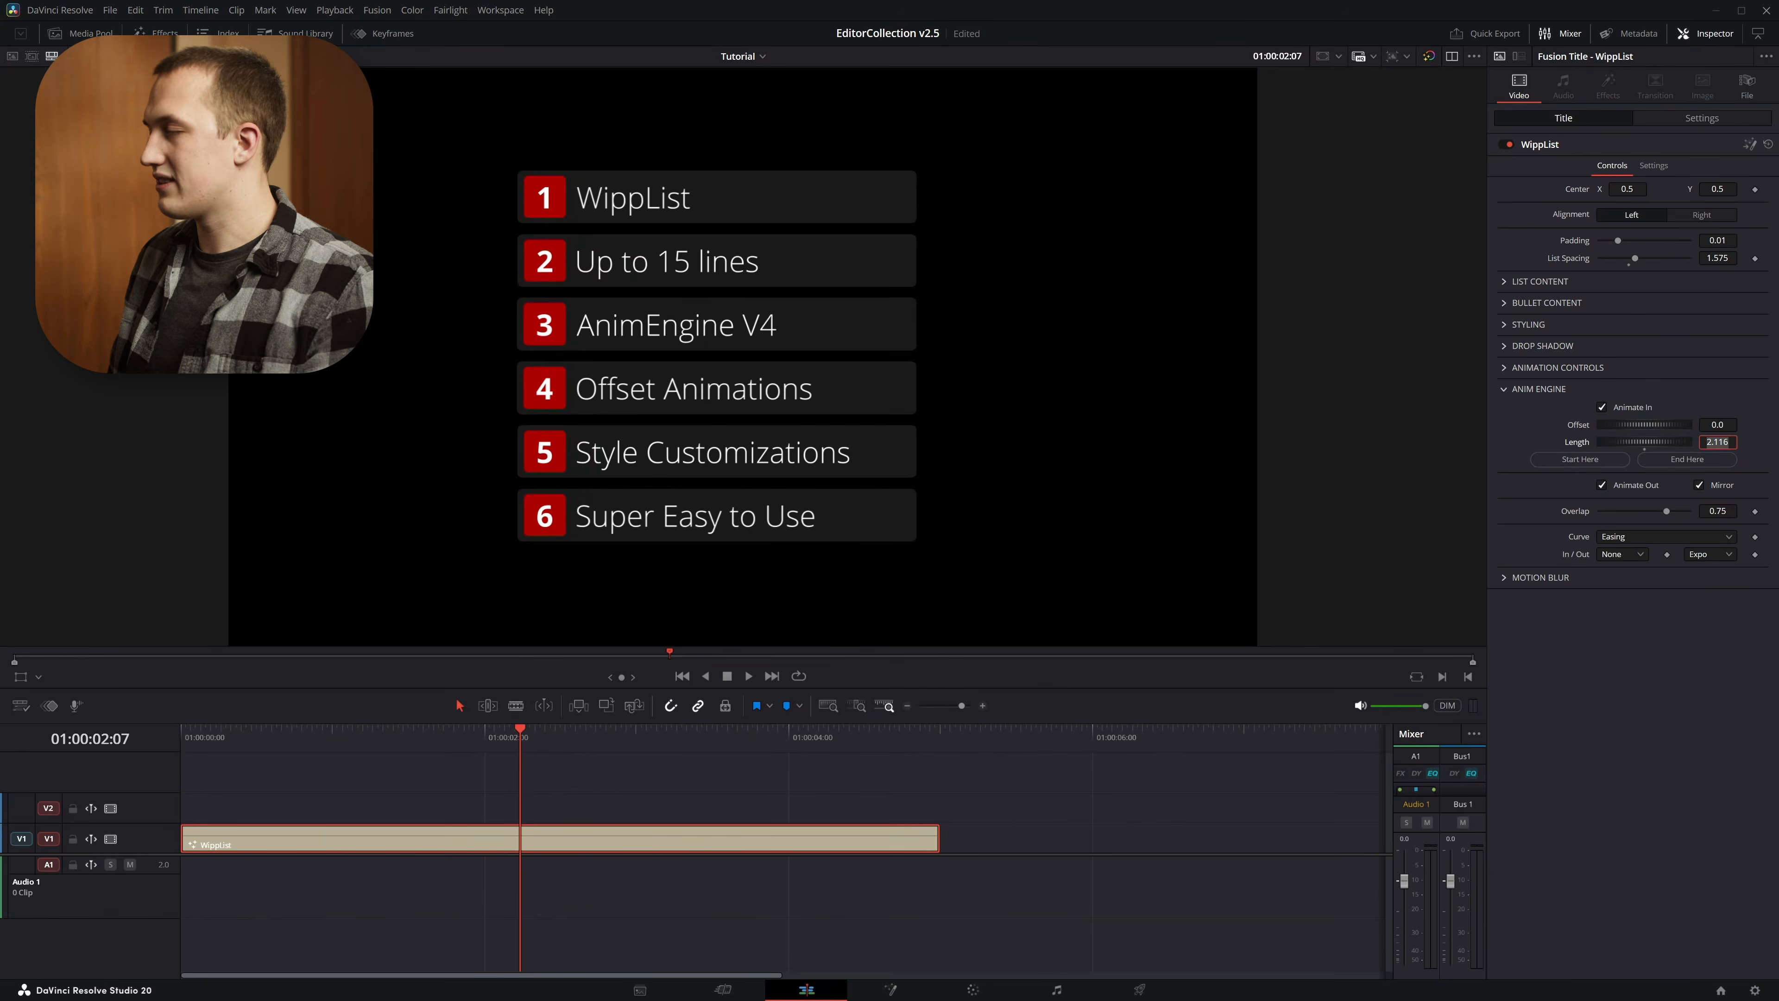
click(380, 750)
key(Home)
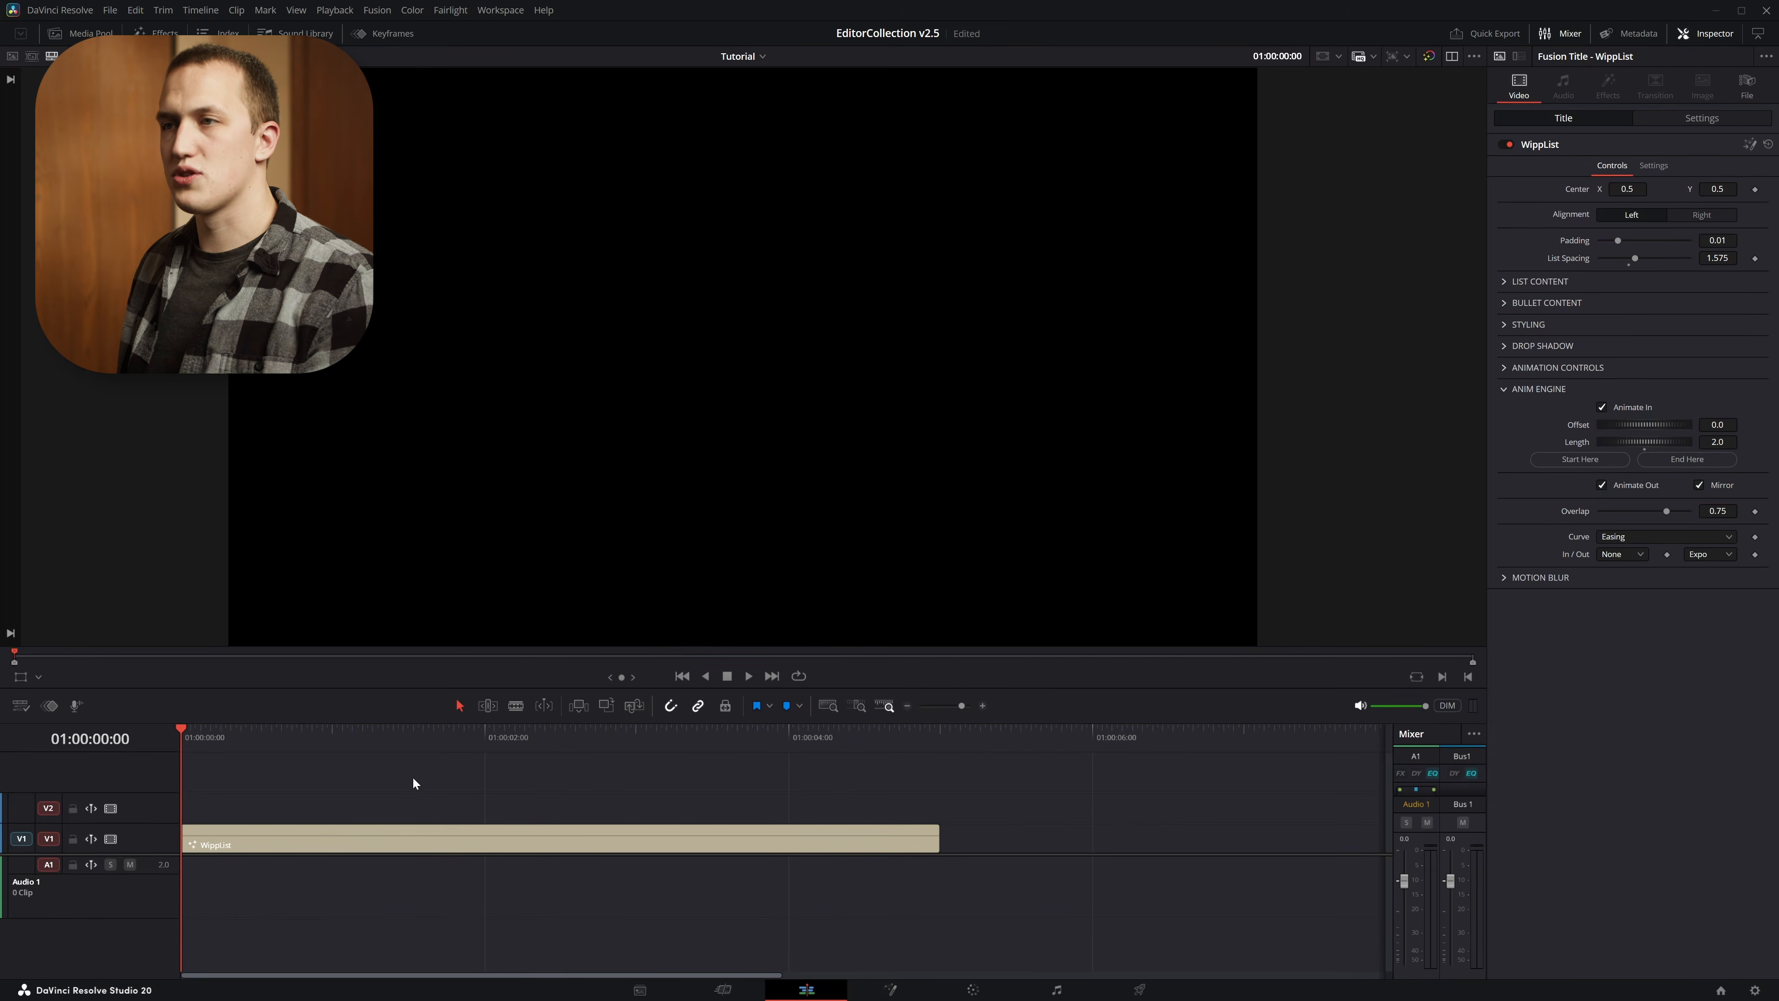
key(space)
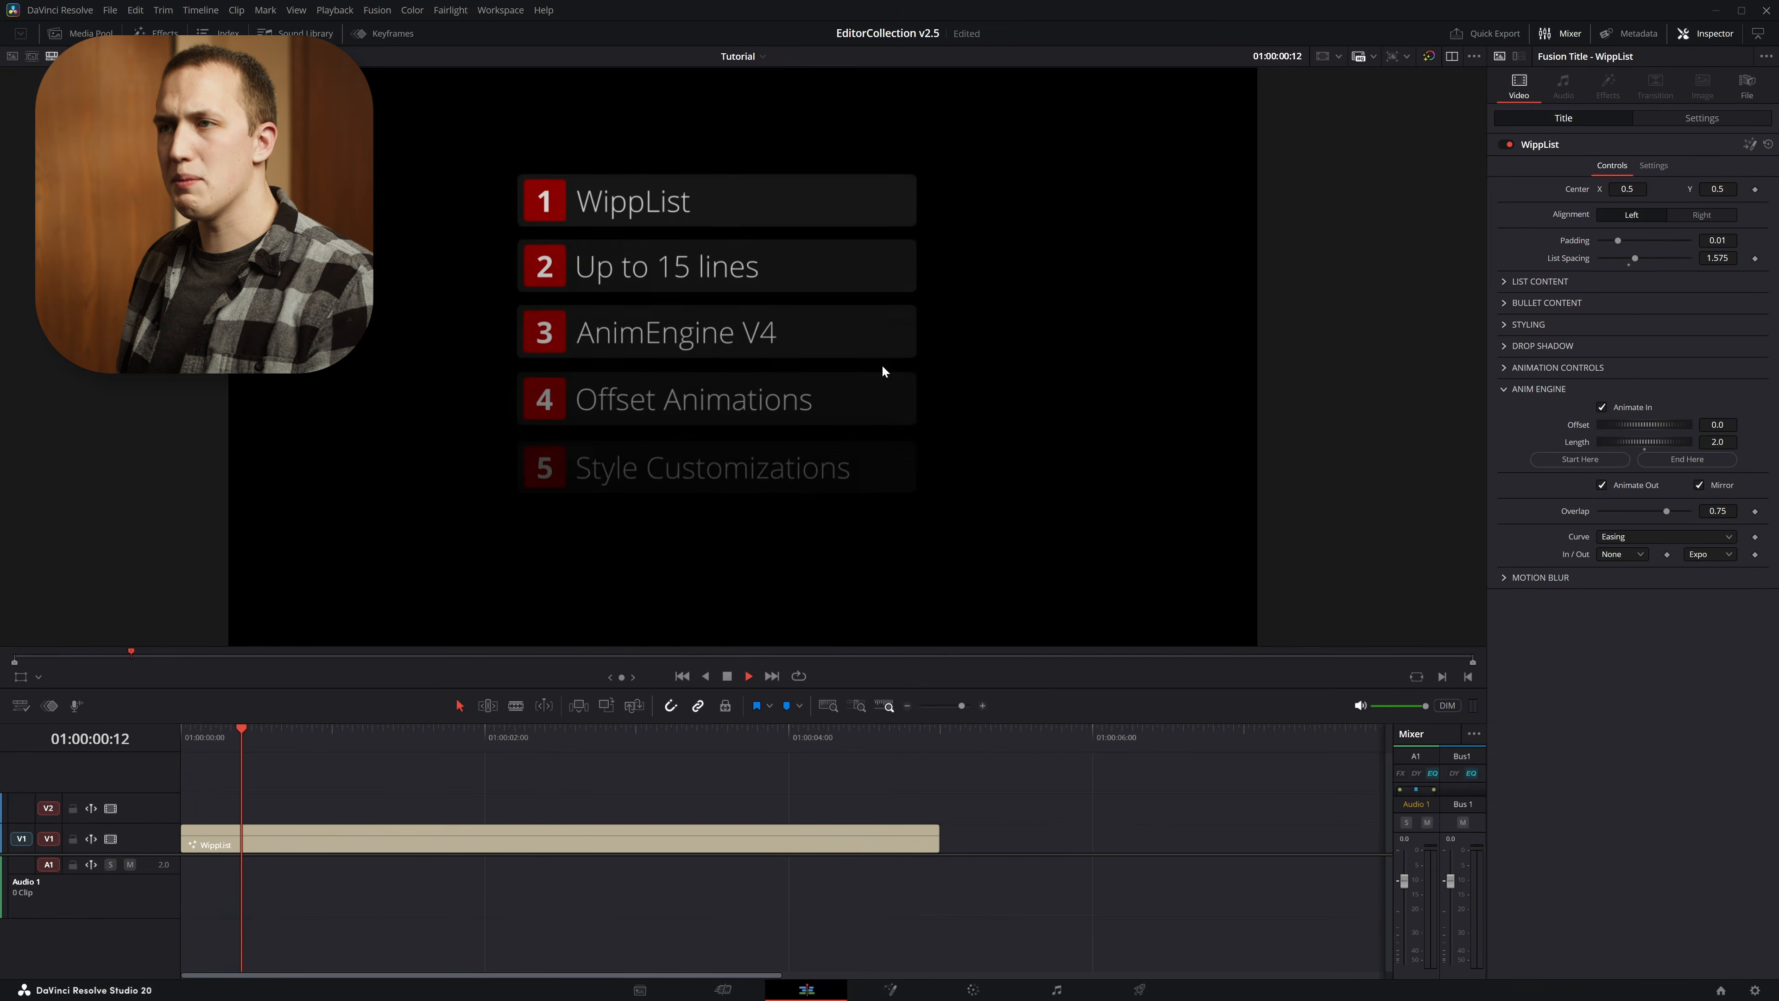
Select the WippList clip, reduce the Anim Engine overlap to 0.0 and preview the animation from the start
click(571, 842)
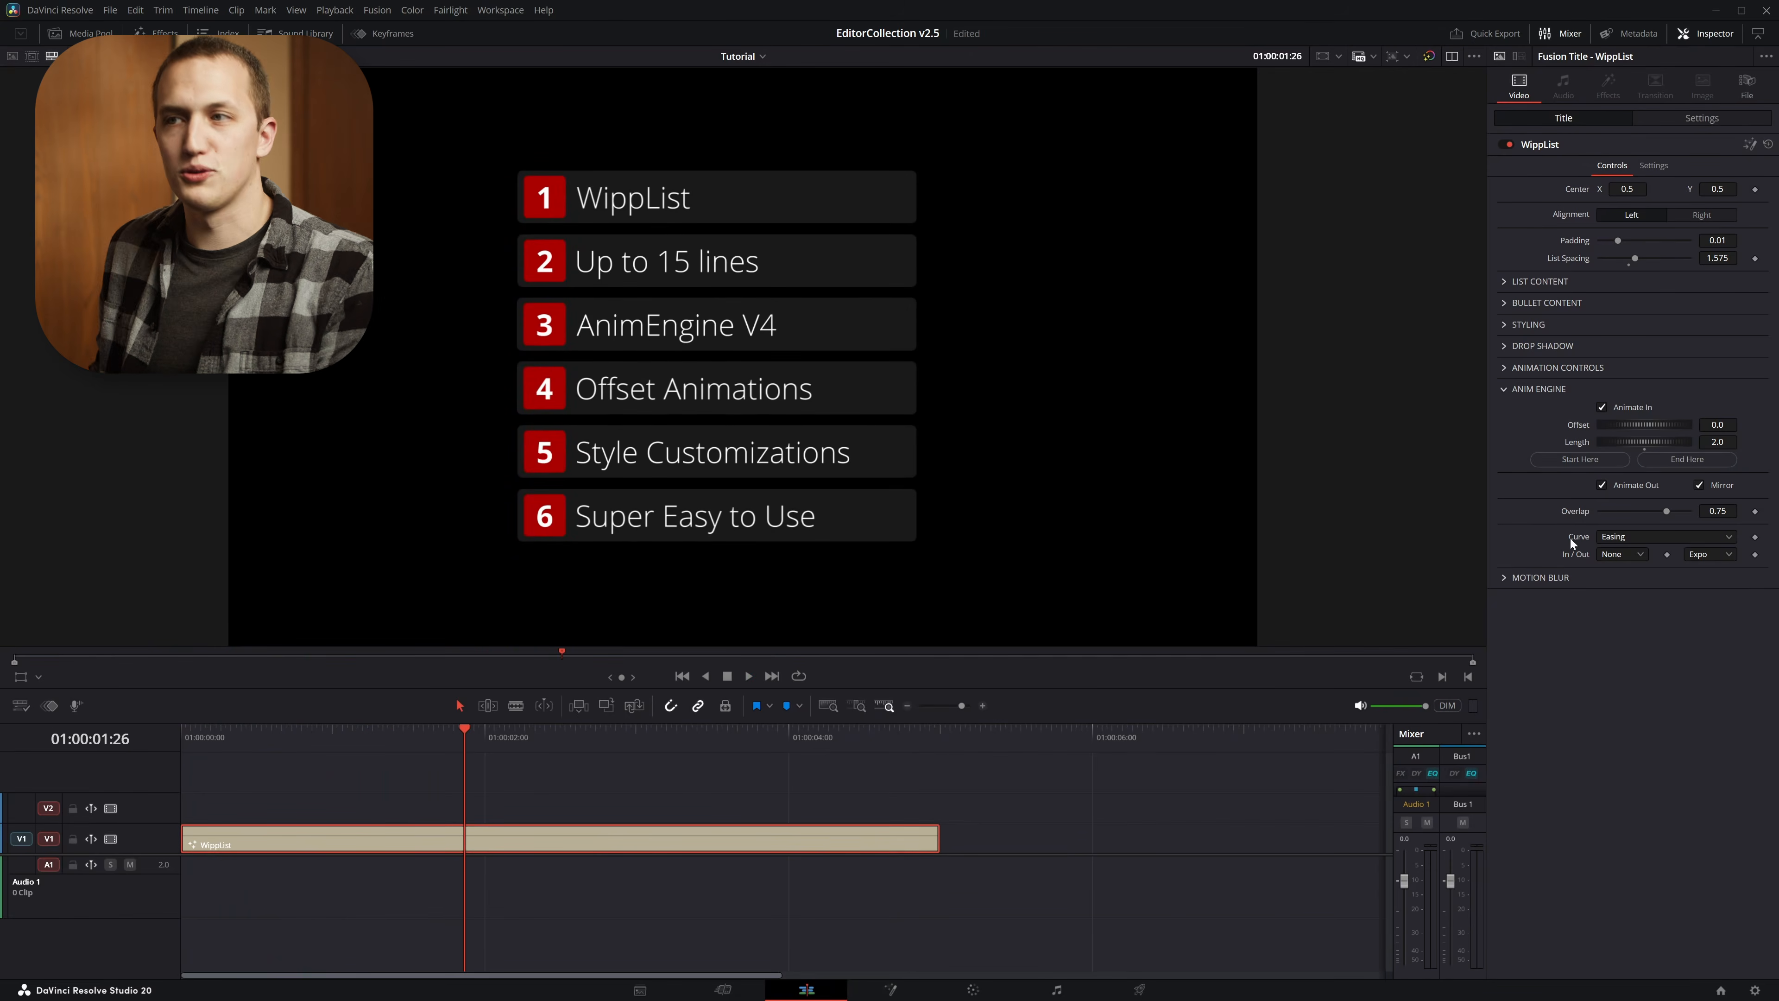
drag(1667, 511, 990, 526)
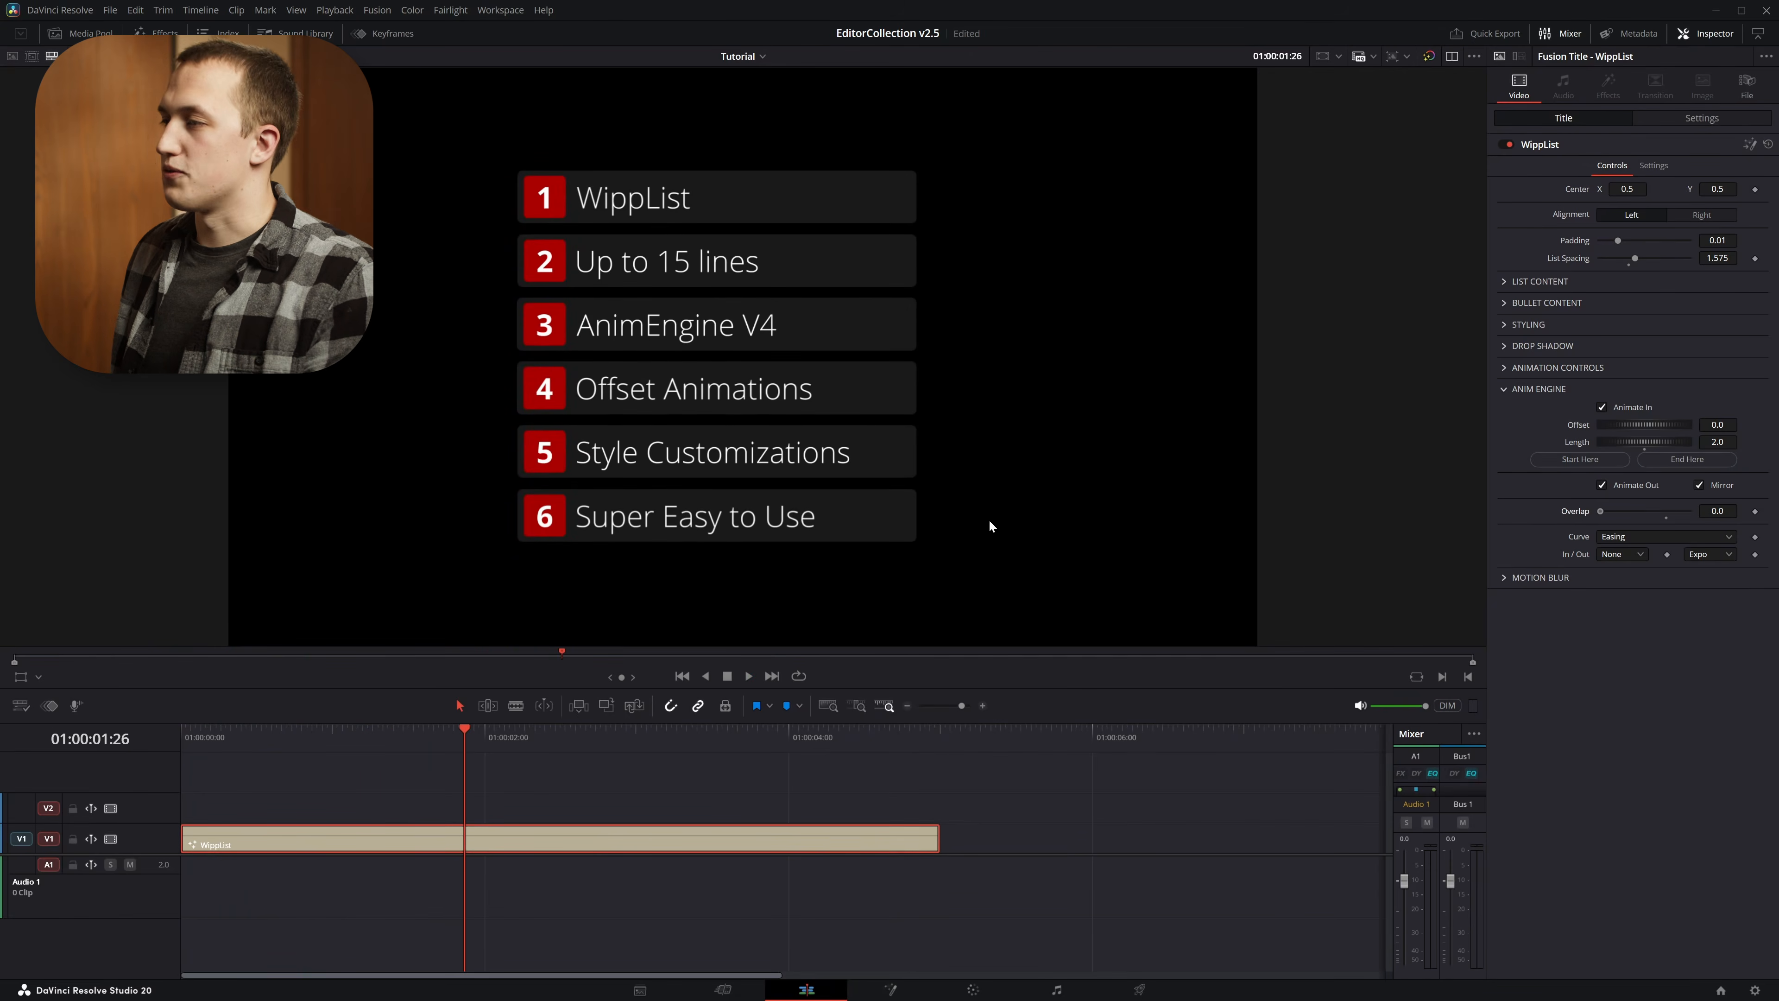
key(Home)
key(space)
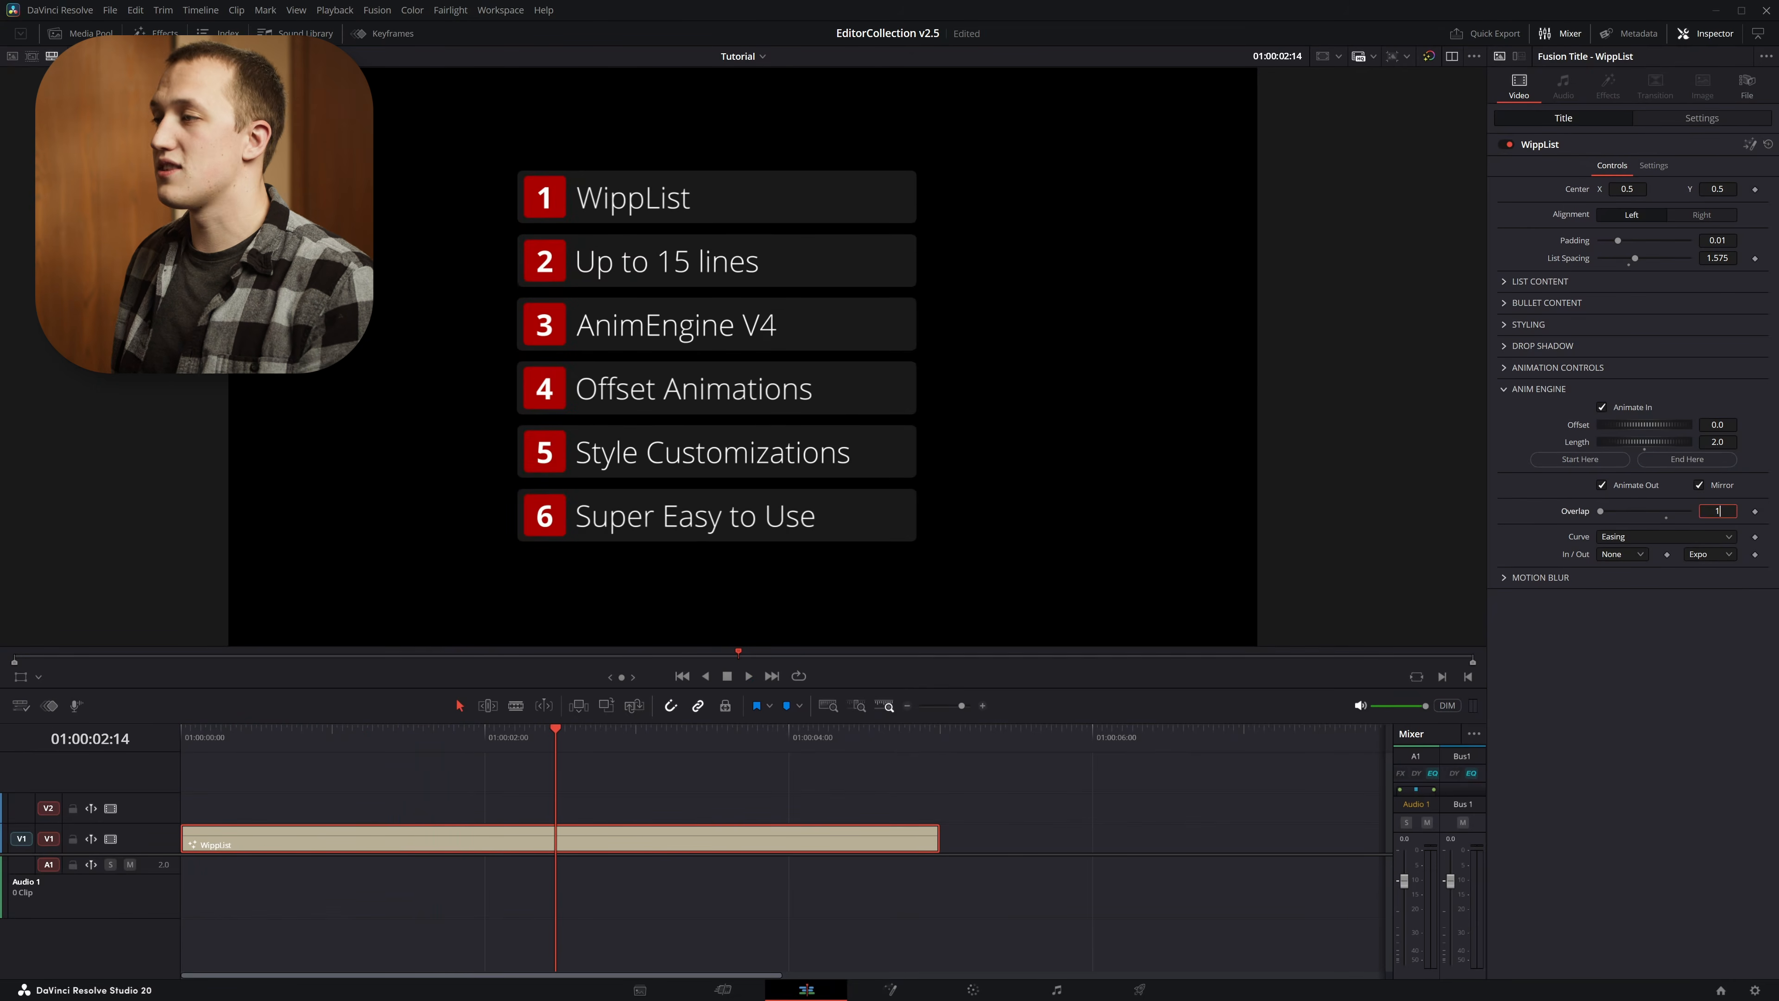
Set the Anim Engine overlap to 1.0 and preview the animation from the start
key(Home)
key(space)
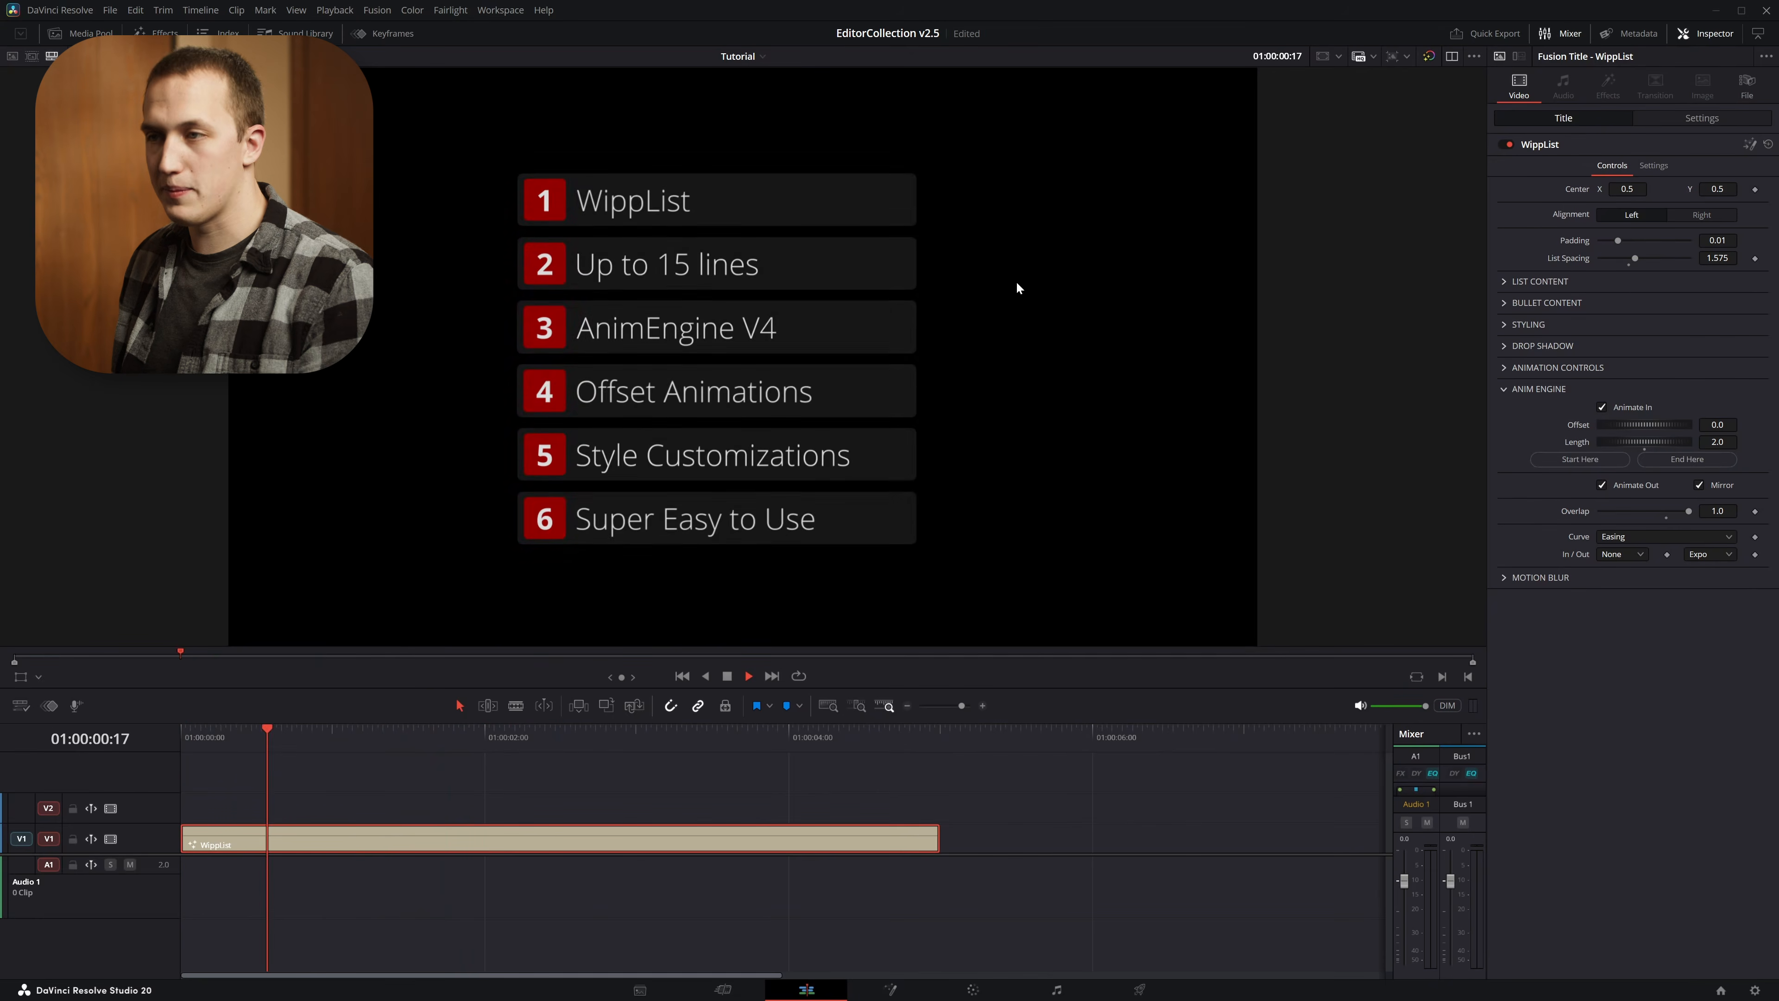
key(space)
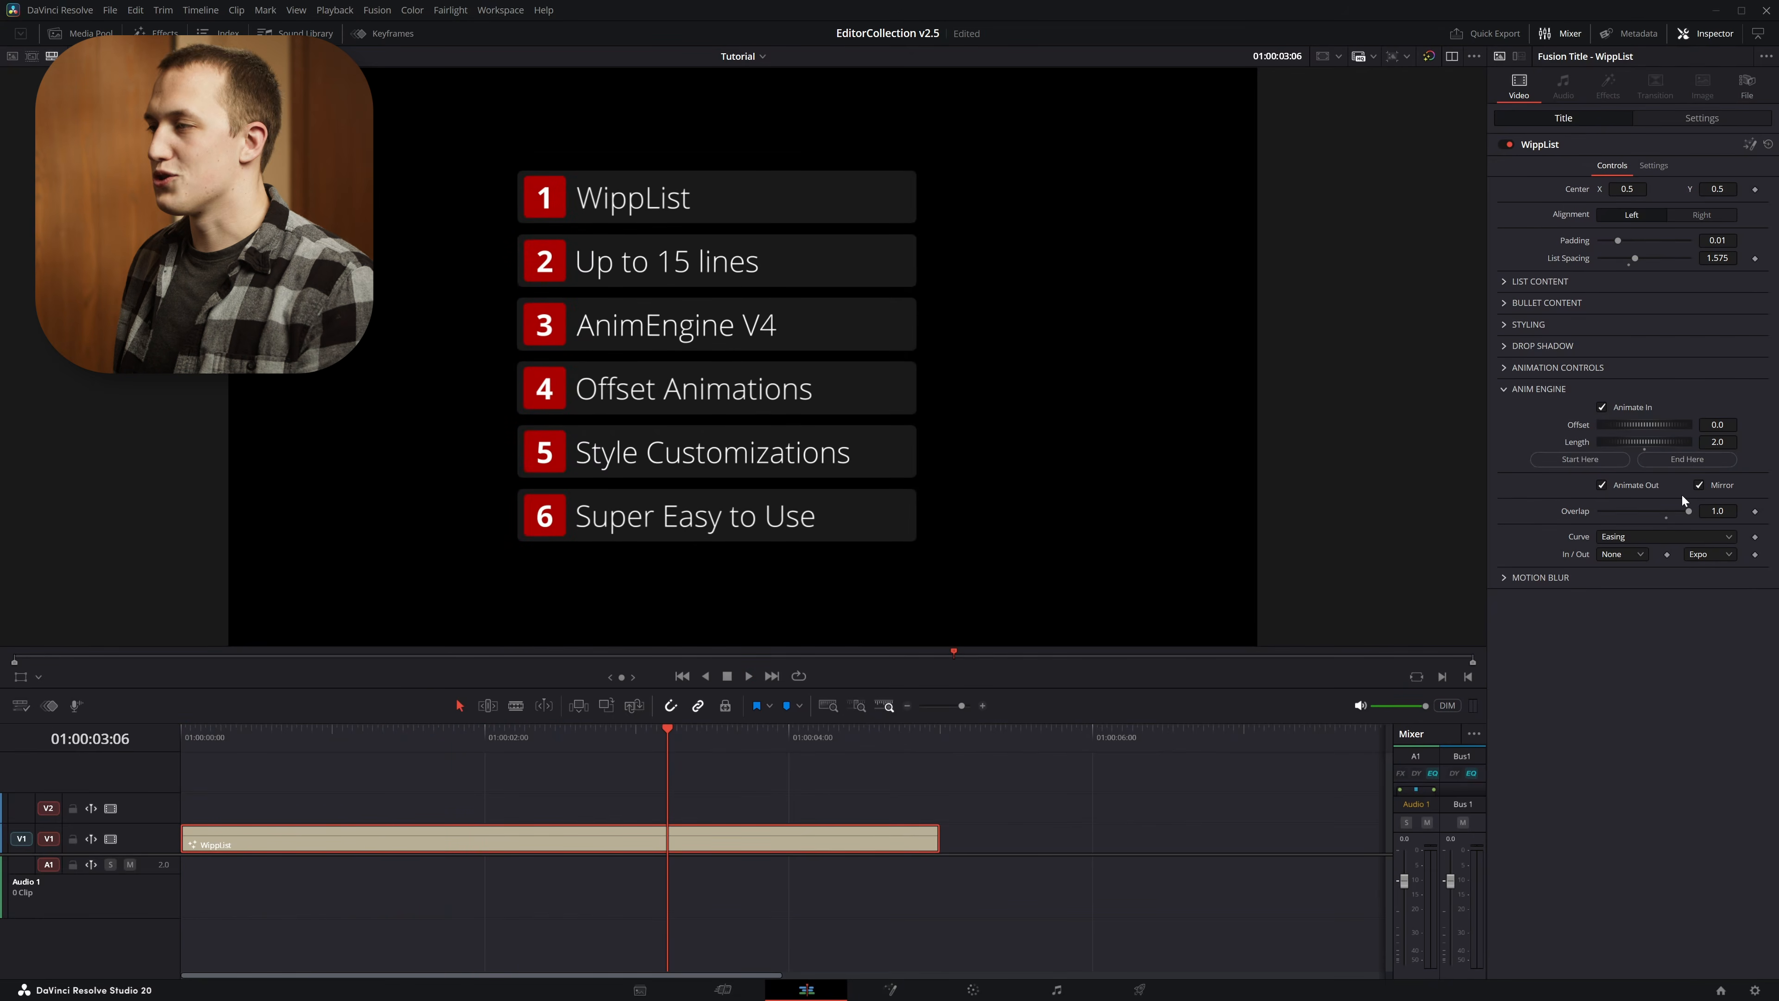
Set the Anim Engine overlap to about 0.583 and play the title from the start
key(Home)
key(space)
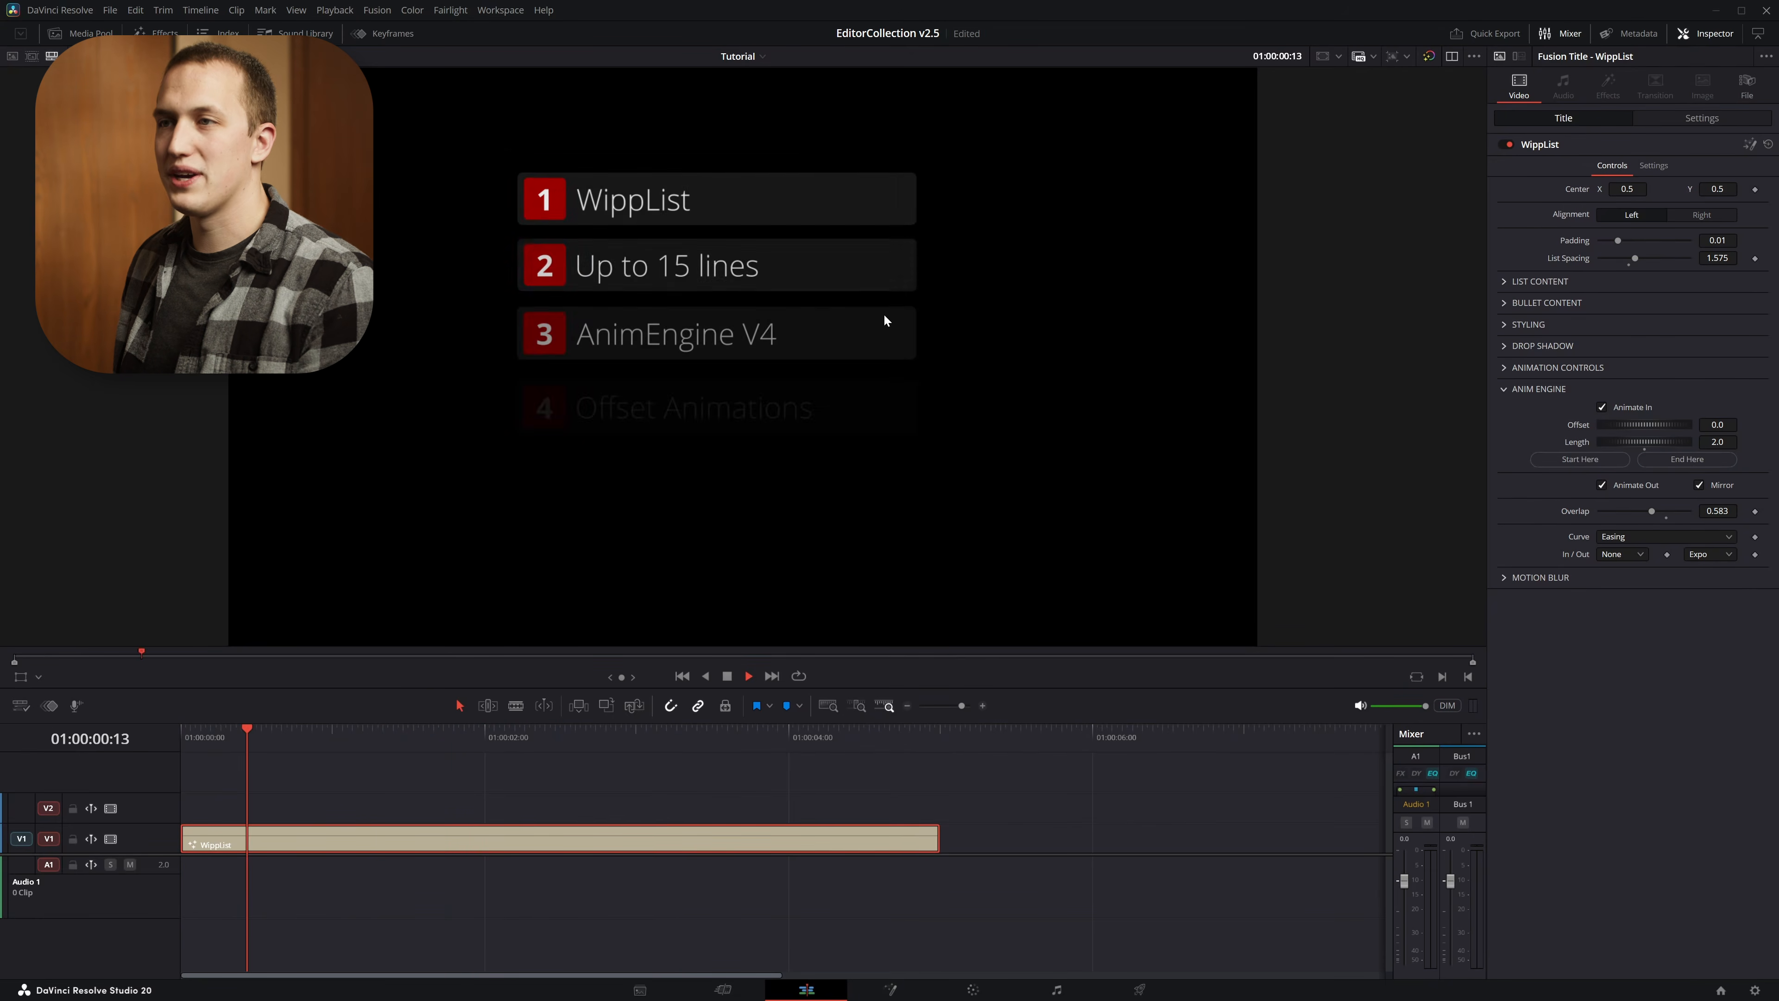
key(space)
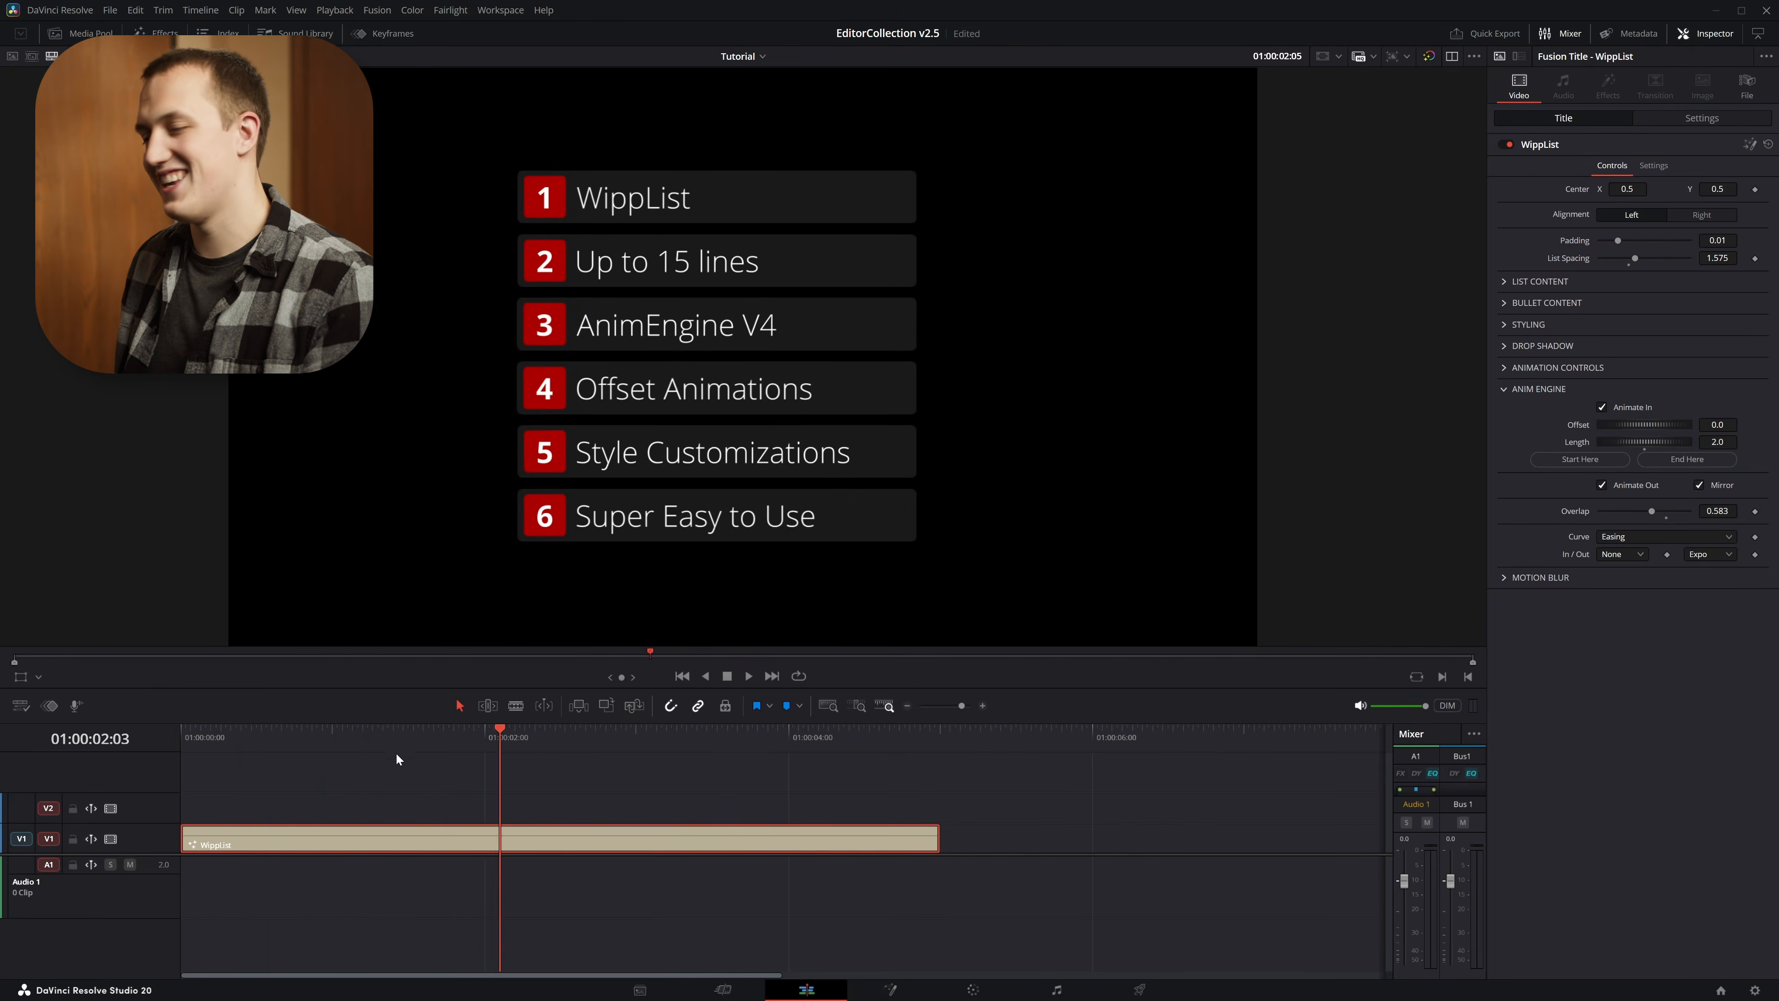
Park the playhead at frame 10 and raise the Distance in the Animation Controls to about 0.0724
key(Home)
key(shift+Right)
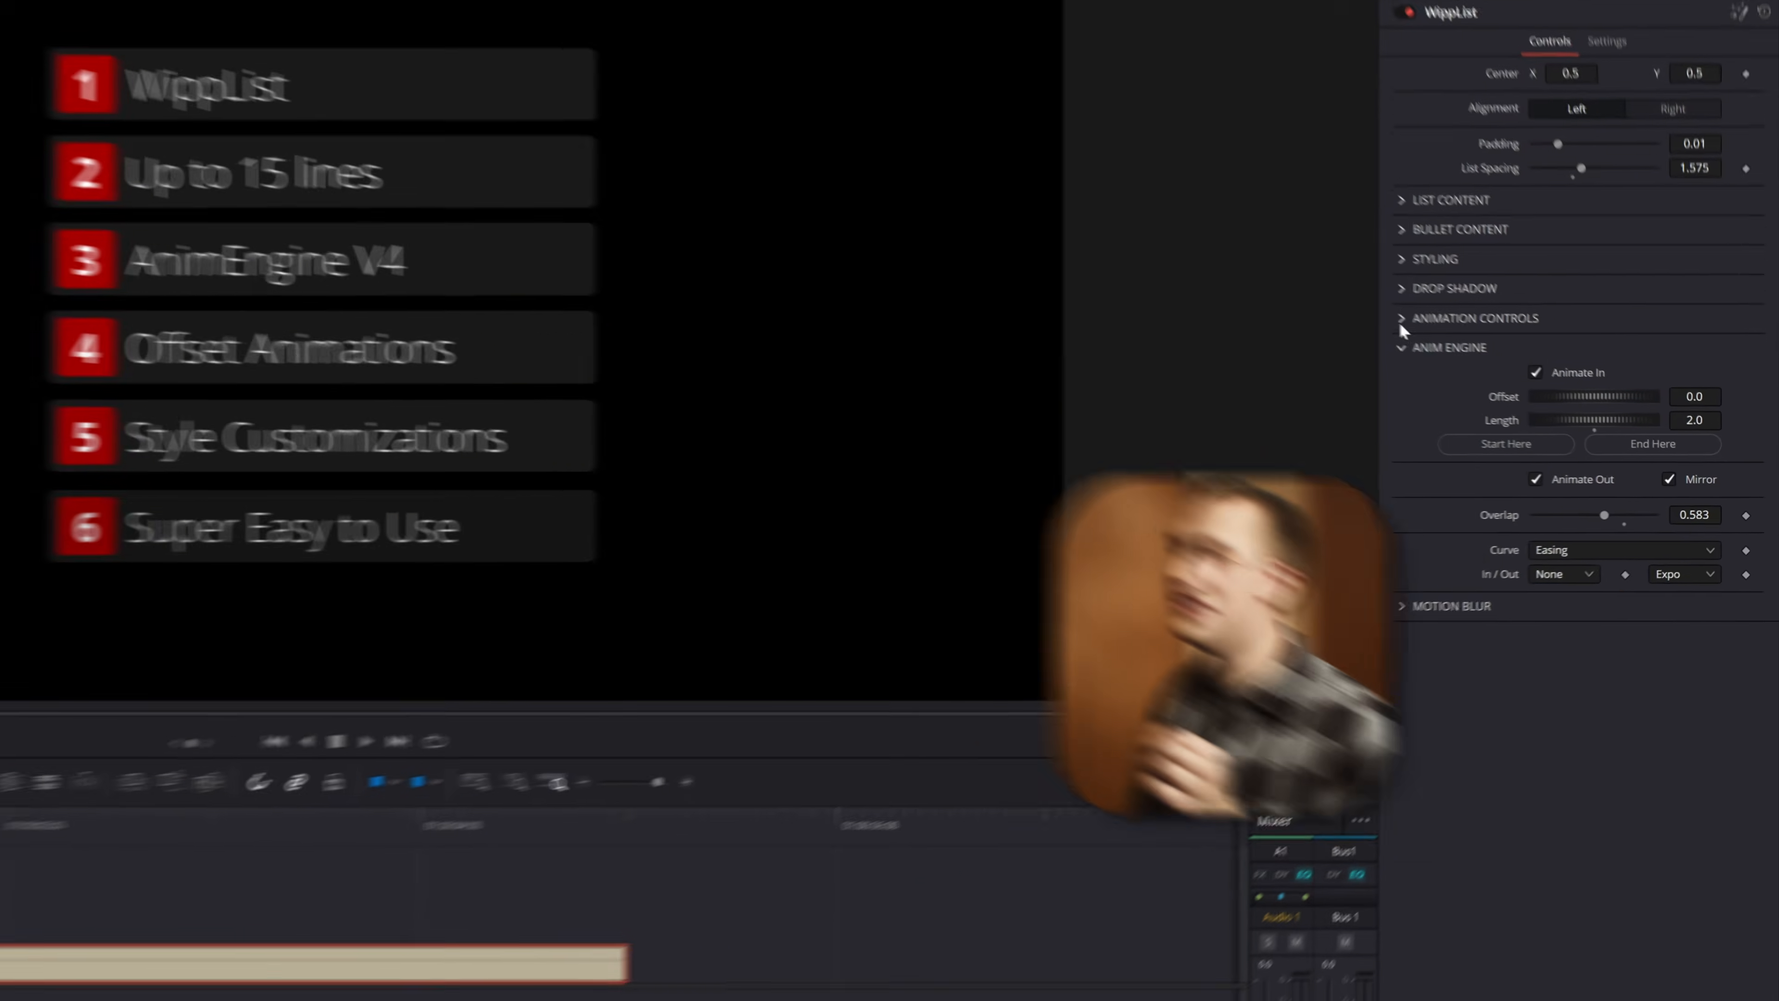
click(1506, 387)
click(1366, 305)
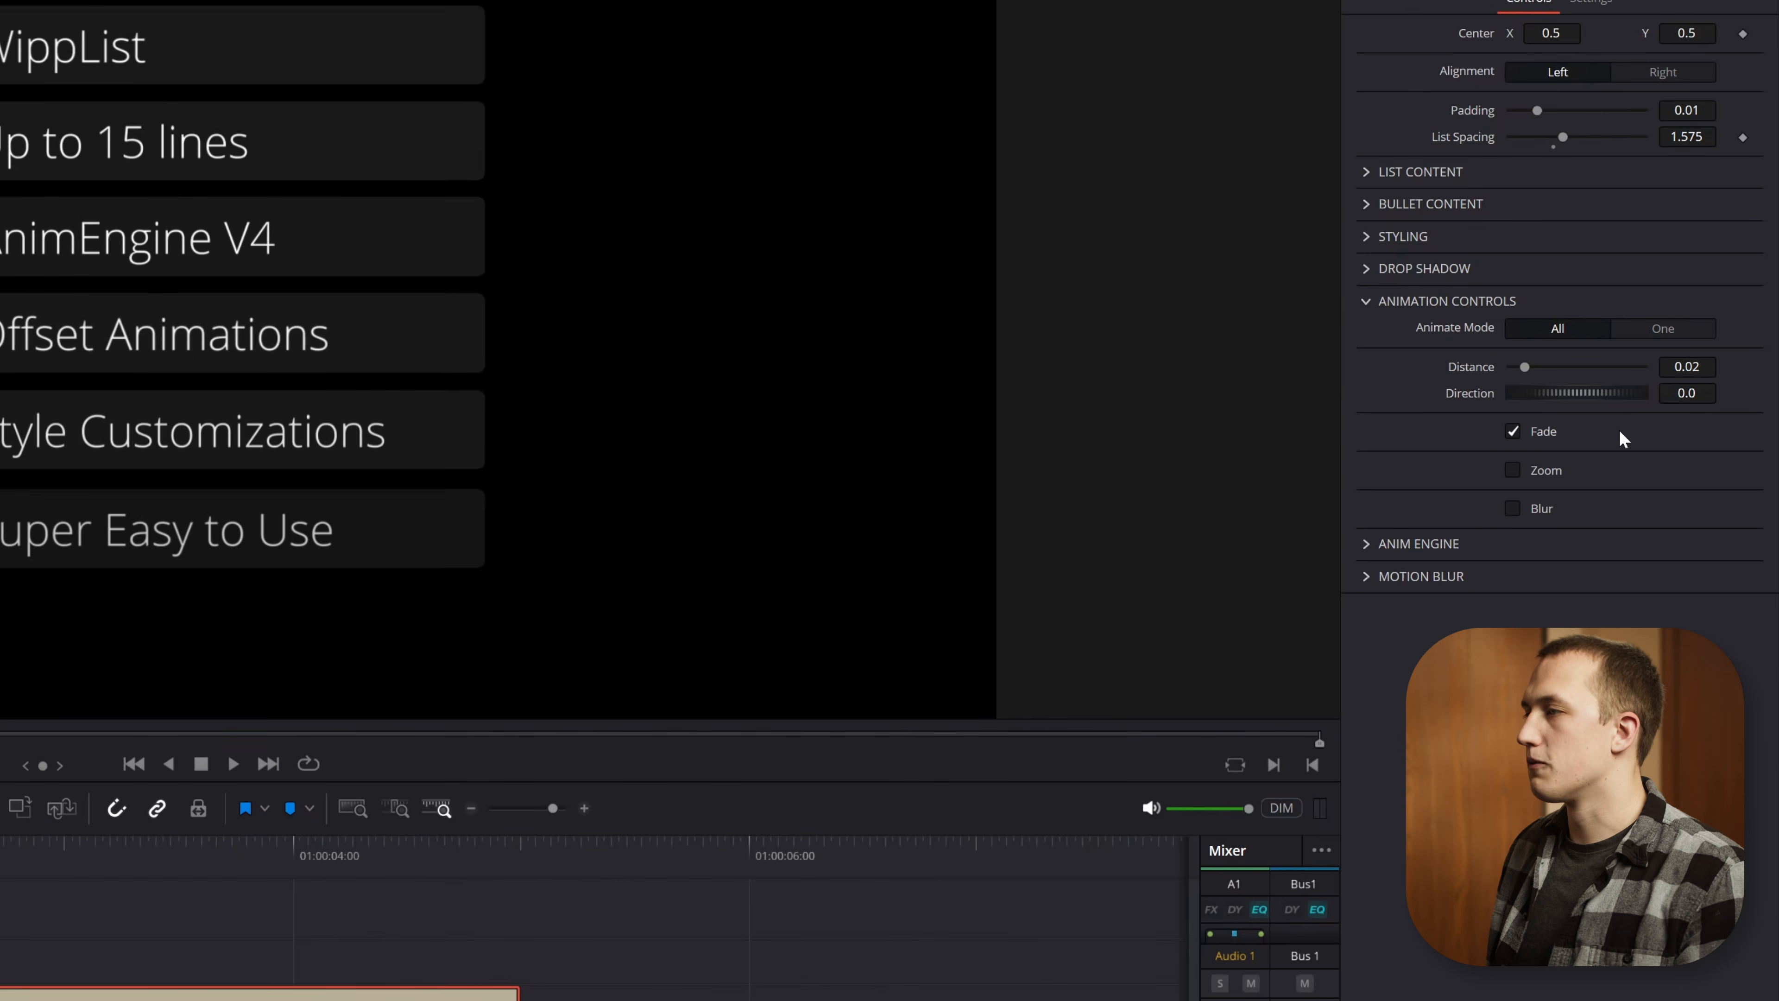
drag(253, 738, 180, 739)
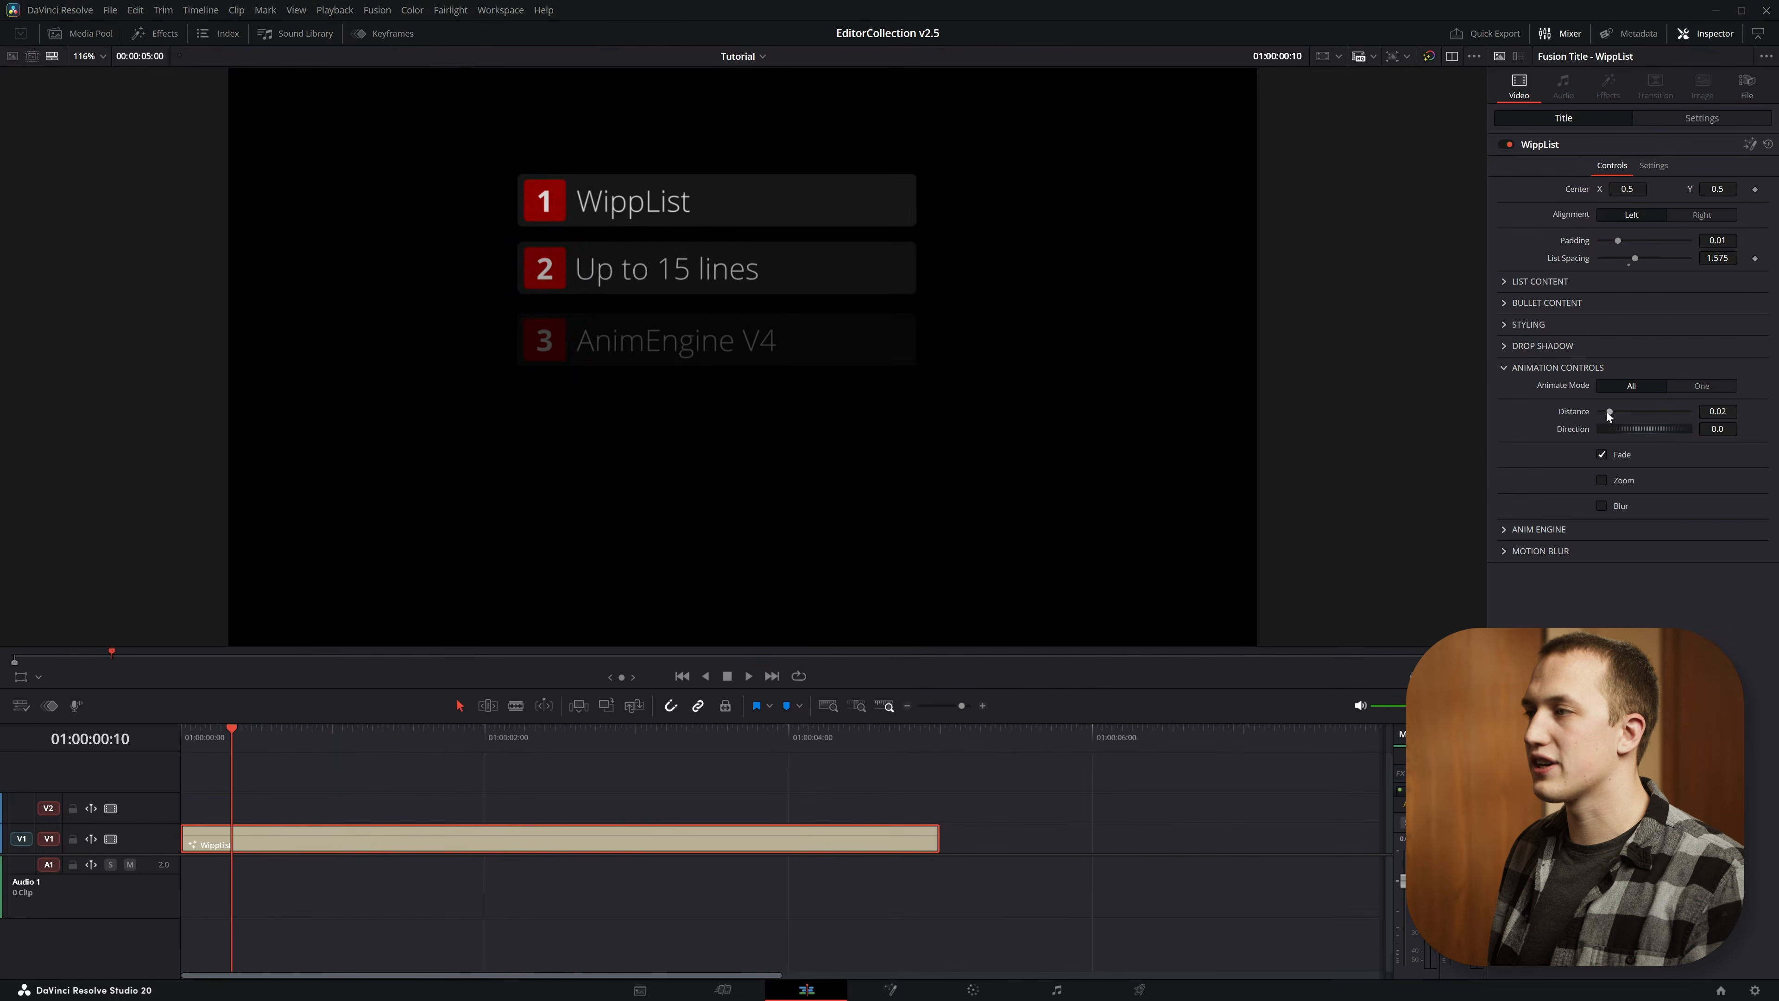
mouse_move(1609, 412)
mouse_down()
mouse_move(1652, 408)
mouse_move(1618, 416)
mouse_move(1633, 419)
mouse_up()
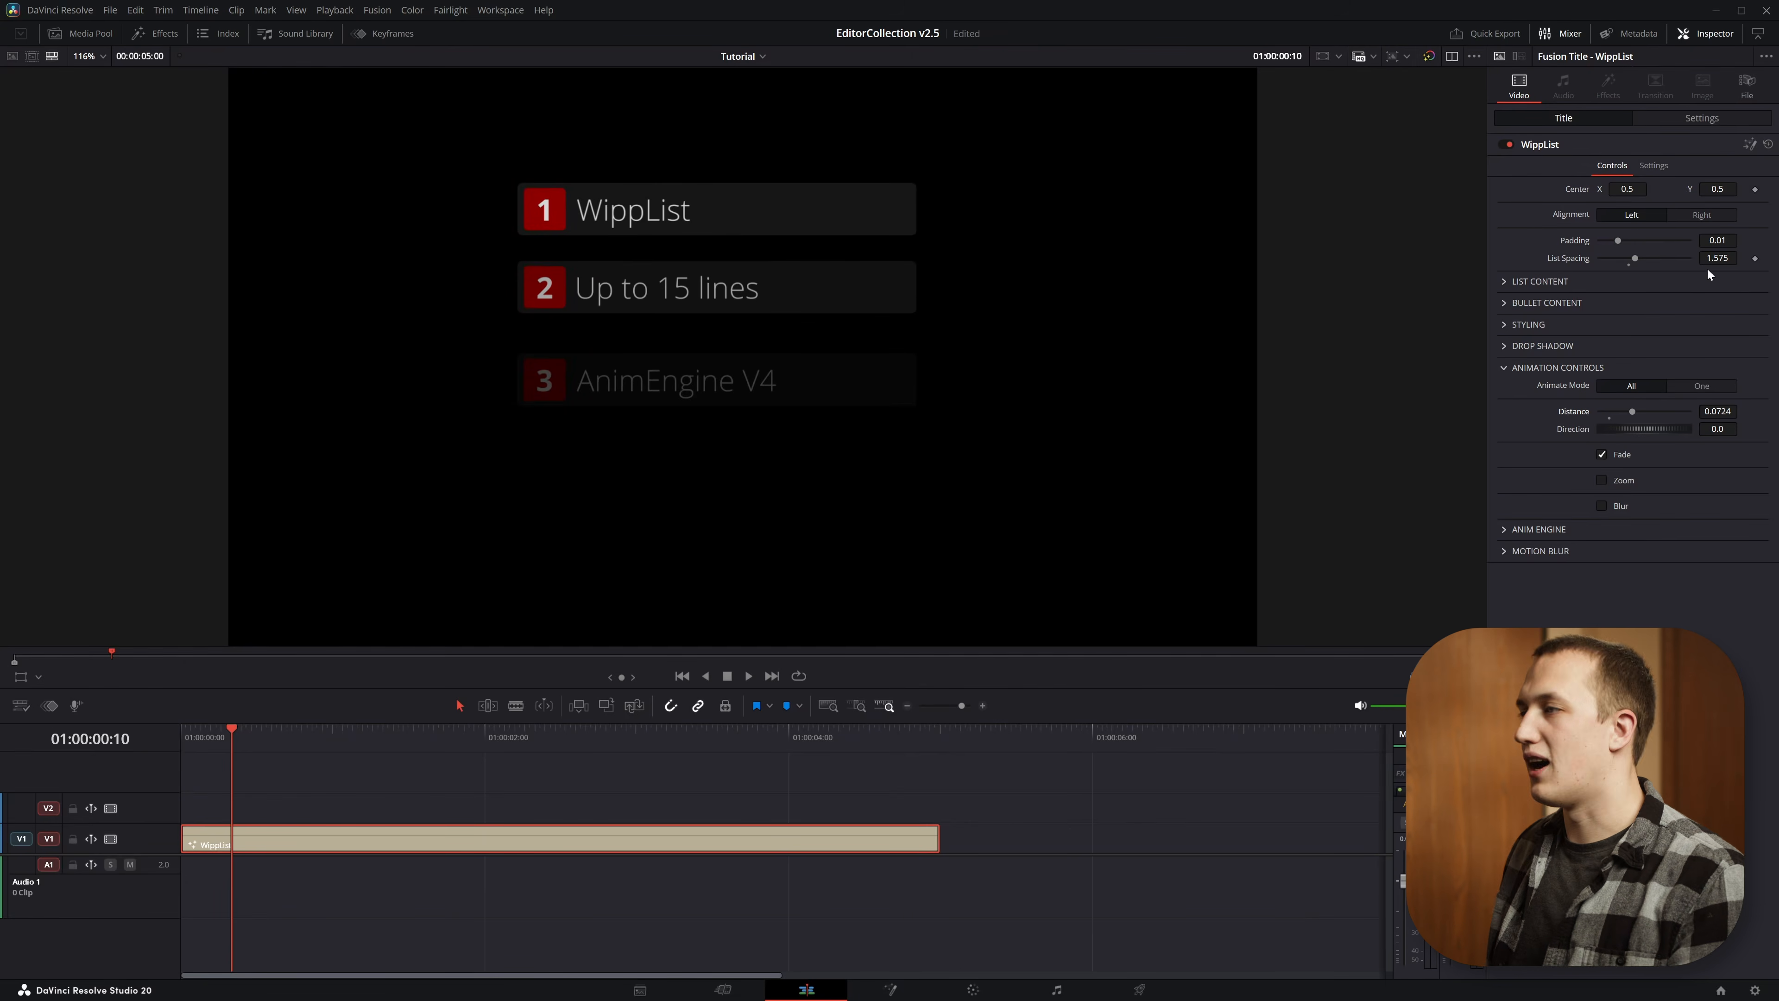
Enable the Fusion Overlay in the viewer and move the list sideways to a Center X of 0.245
click(39, 677)
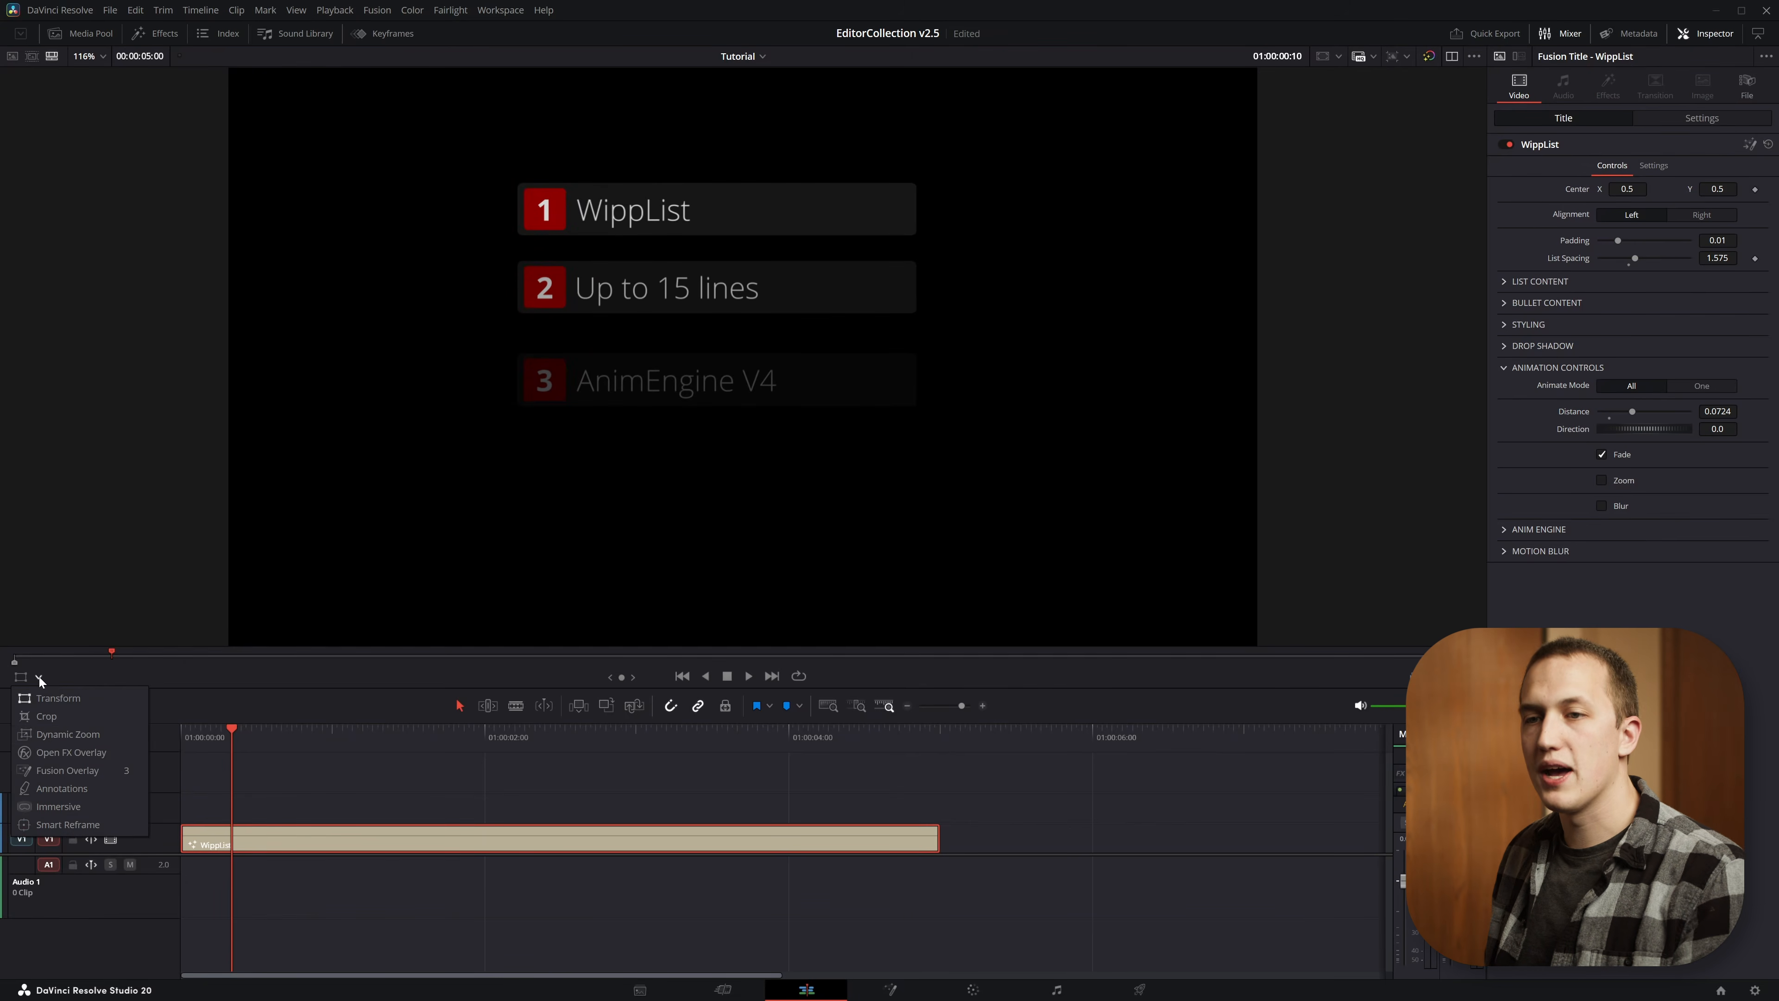
click(58, 775)
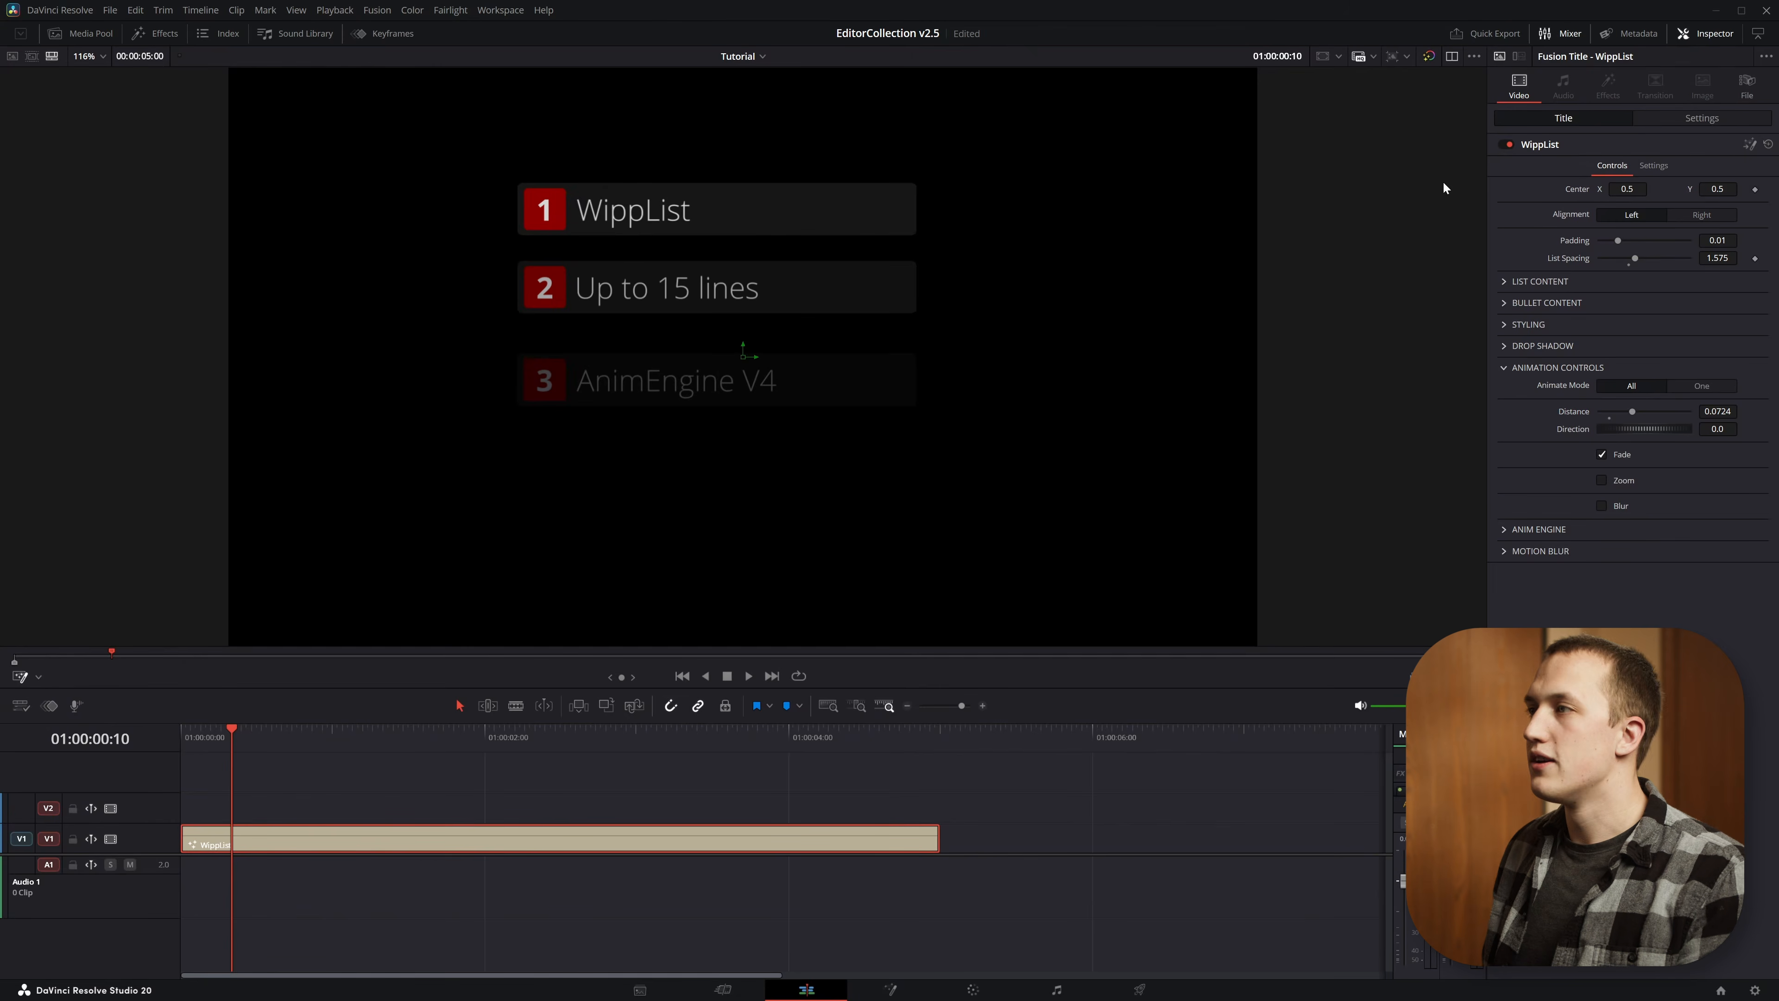
drag(742, 356, 483, 362)
click(525, 737)
double_click(1581, 191)
drag(1628, 189, 1449, 189)
Change the animation Direction to about -39.13 while viewing an early frame, and play the title from the start
drag(587, 744, 332, 731)
drag(1689, 435, 1632, 433)
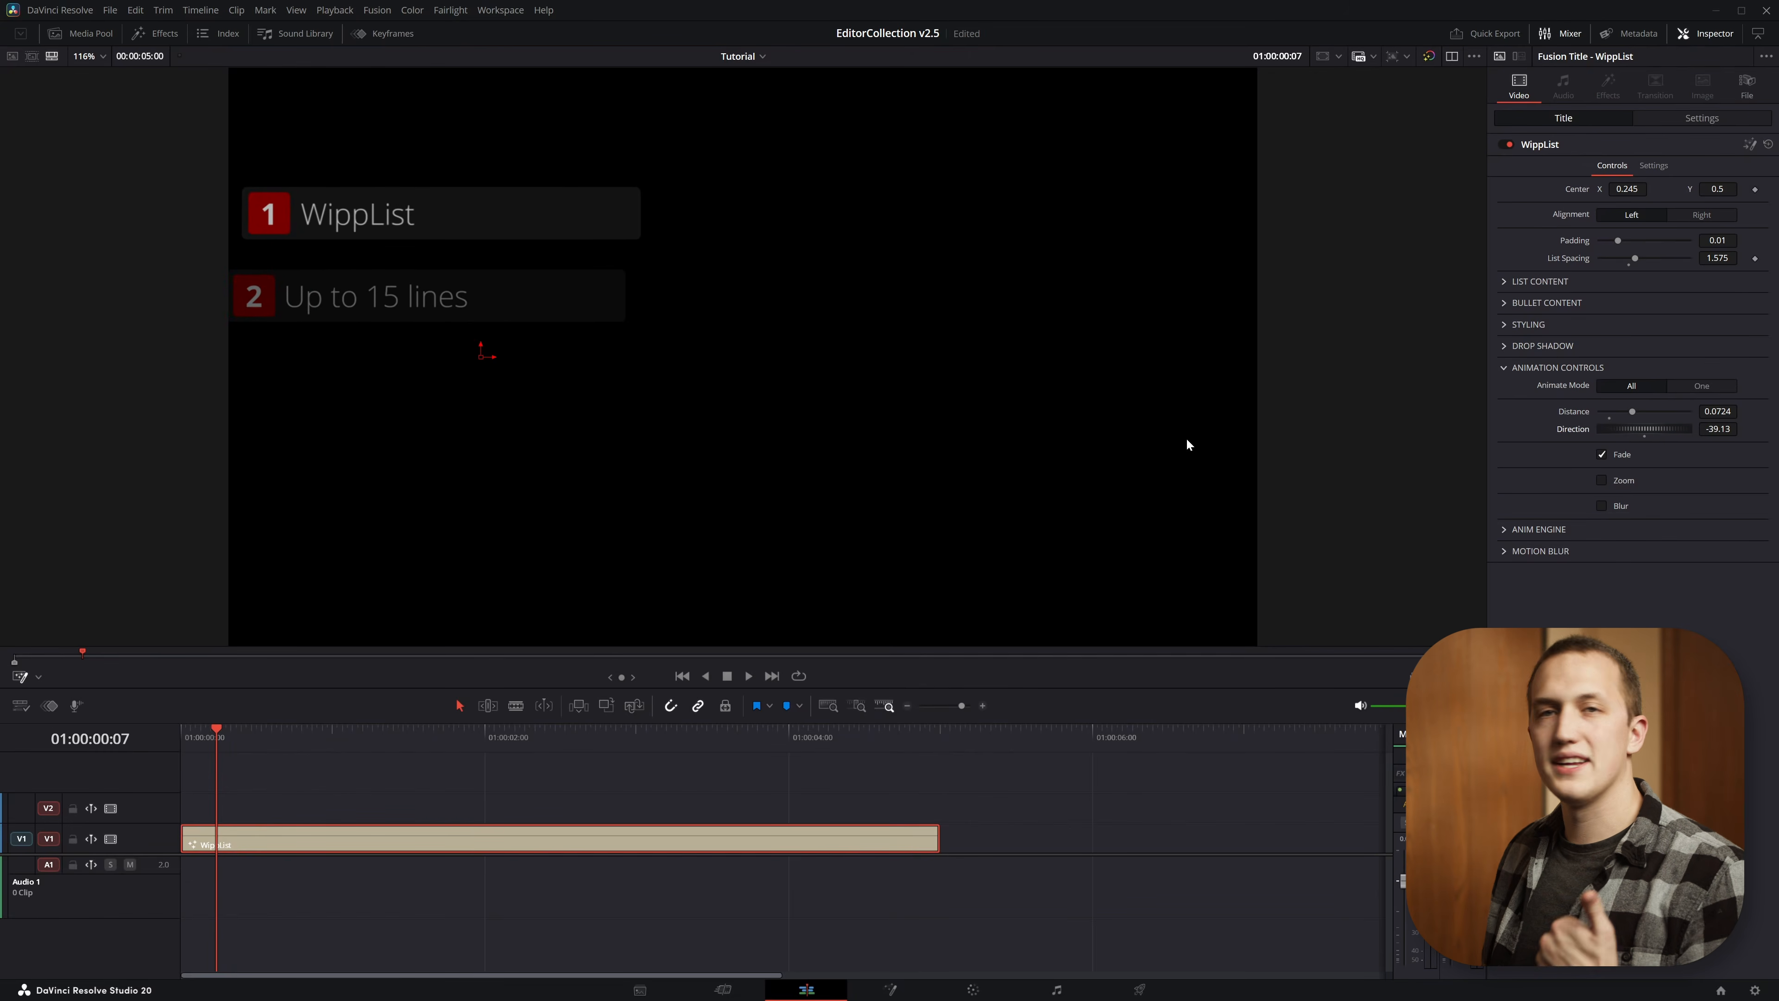
key(Home)
key(space)
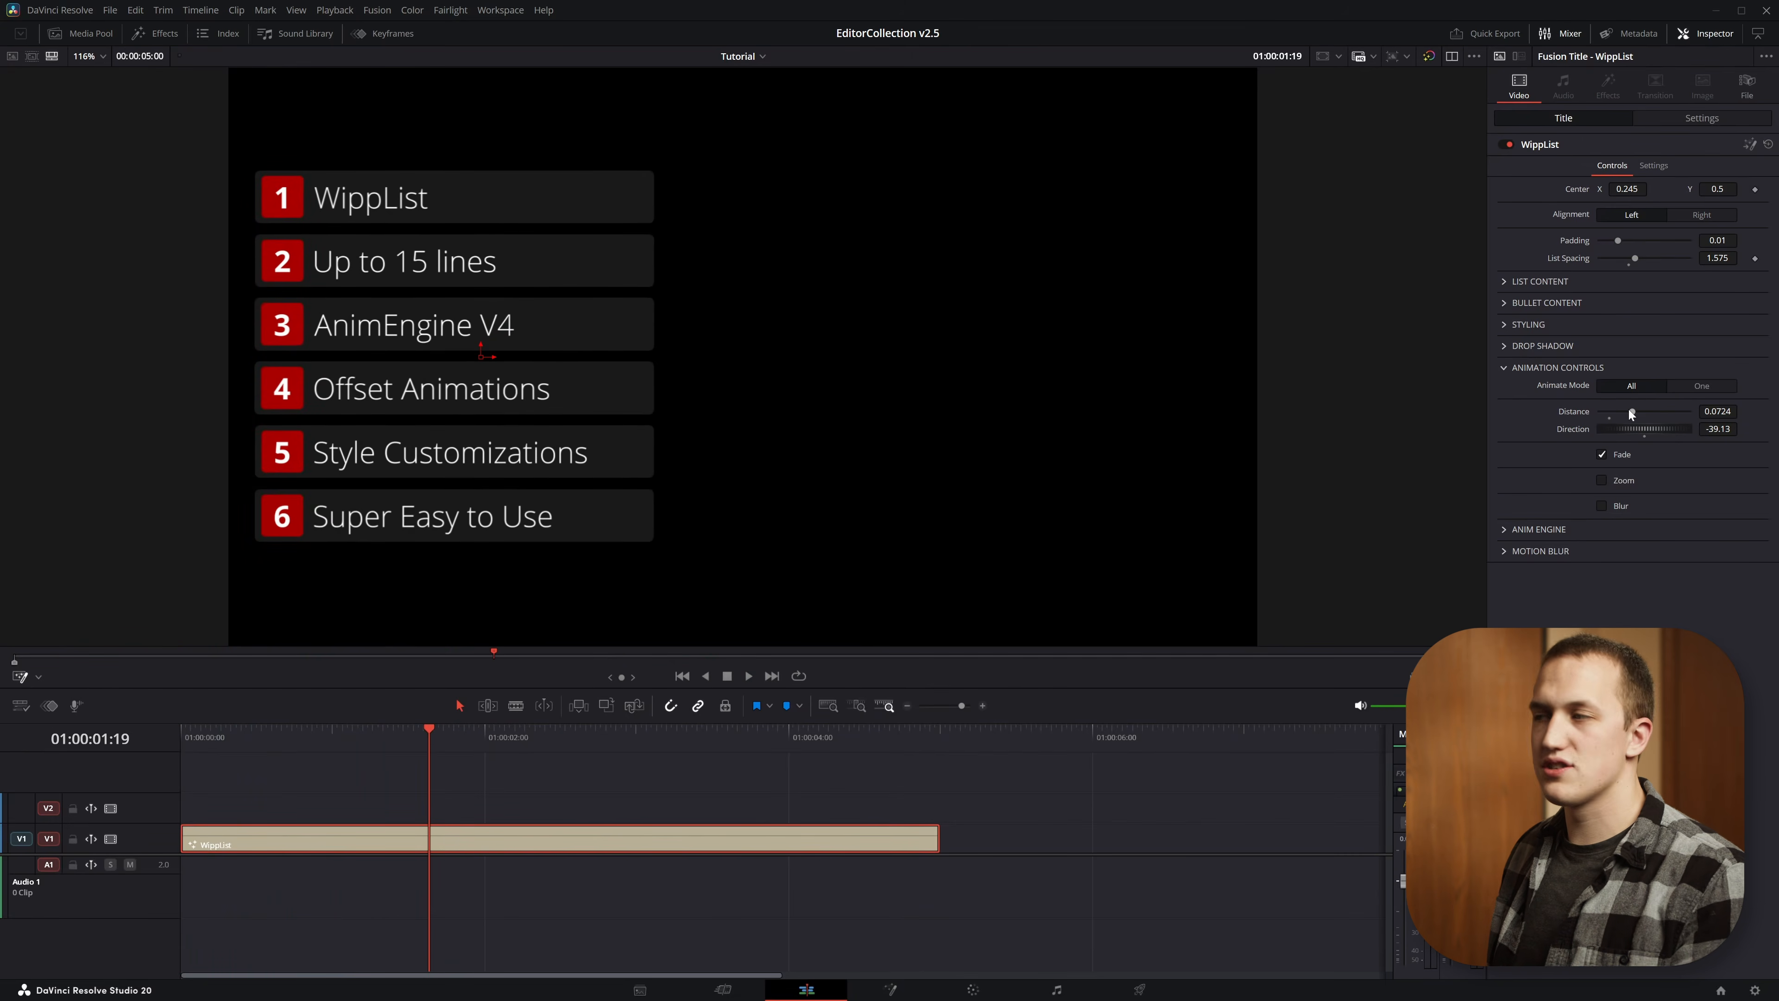
Reduce the animation Distance to about 0.0457 and replay the title from the start
drag(1632, 412, 1620, 413)
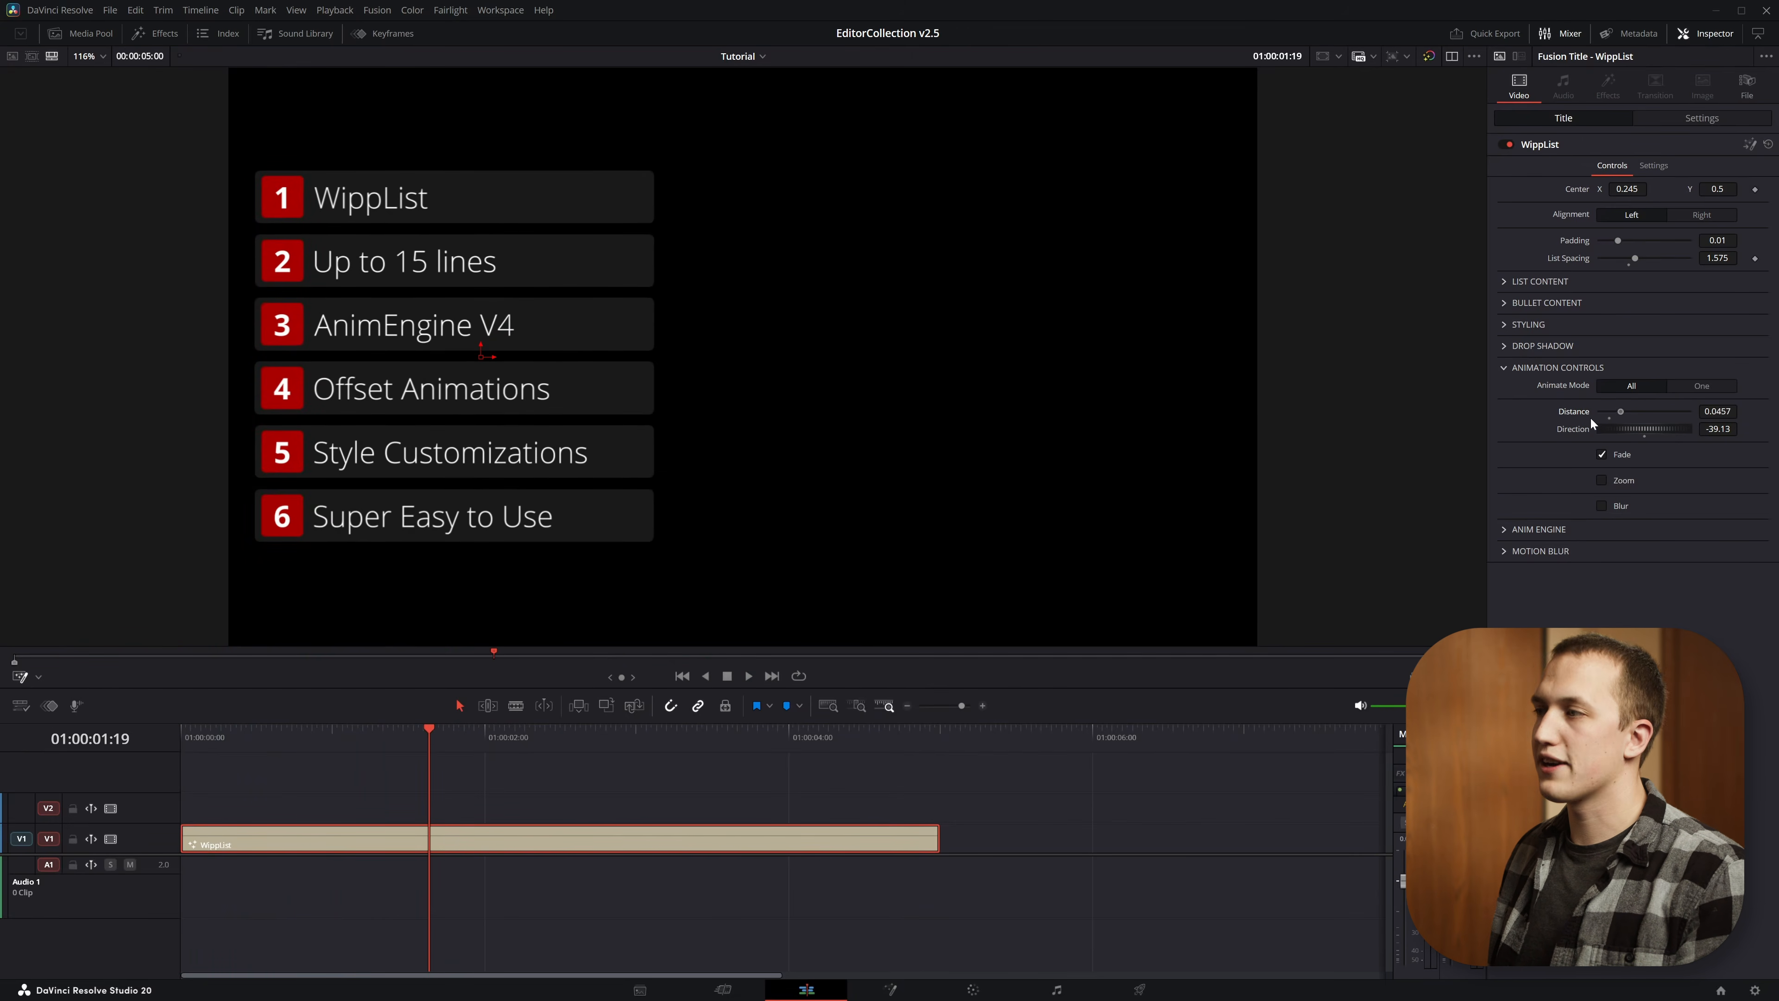
drag(280, 736, 180, 737)
key(space)
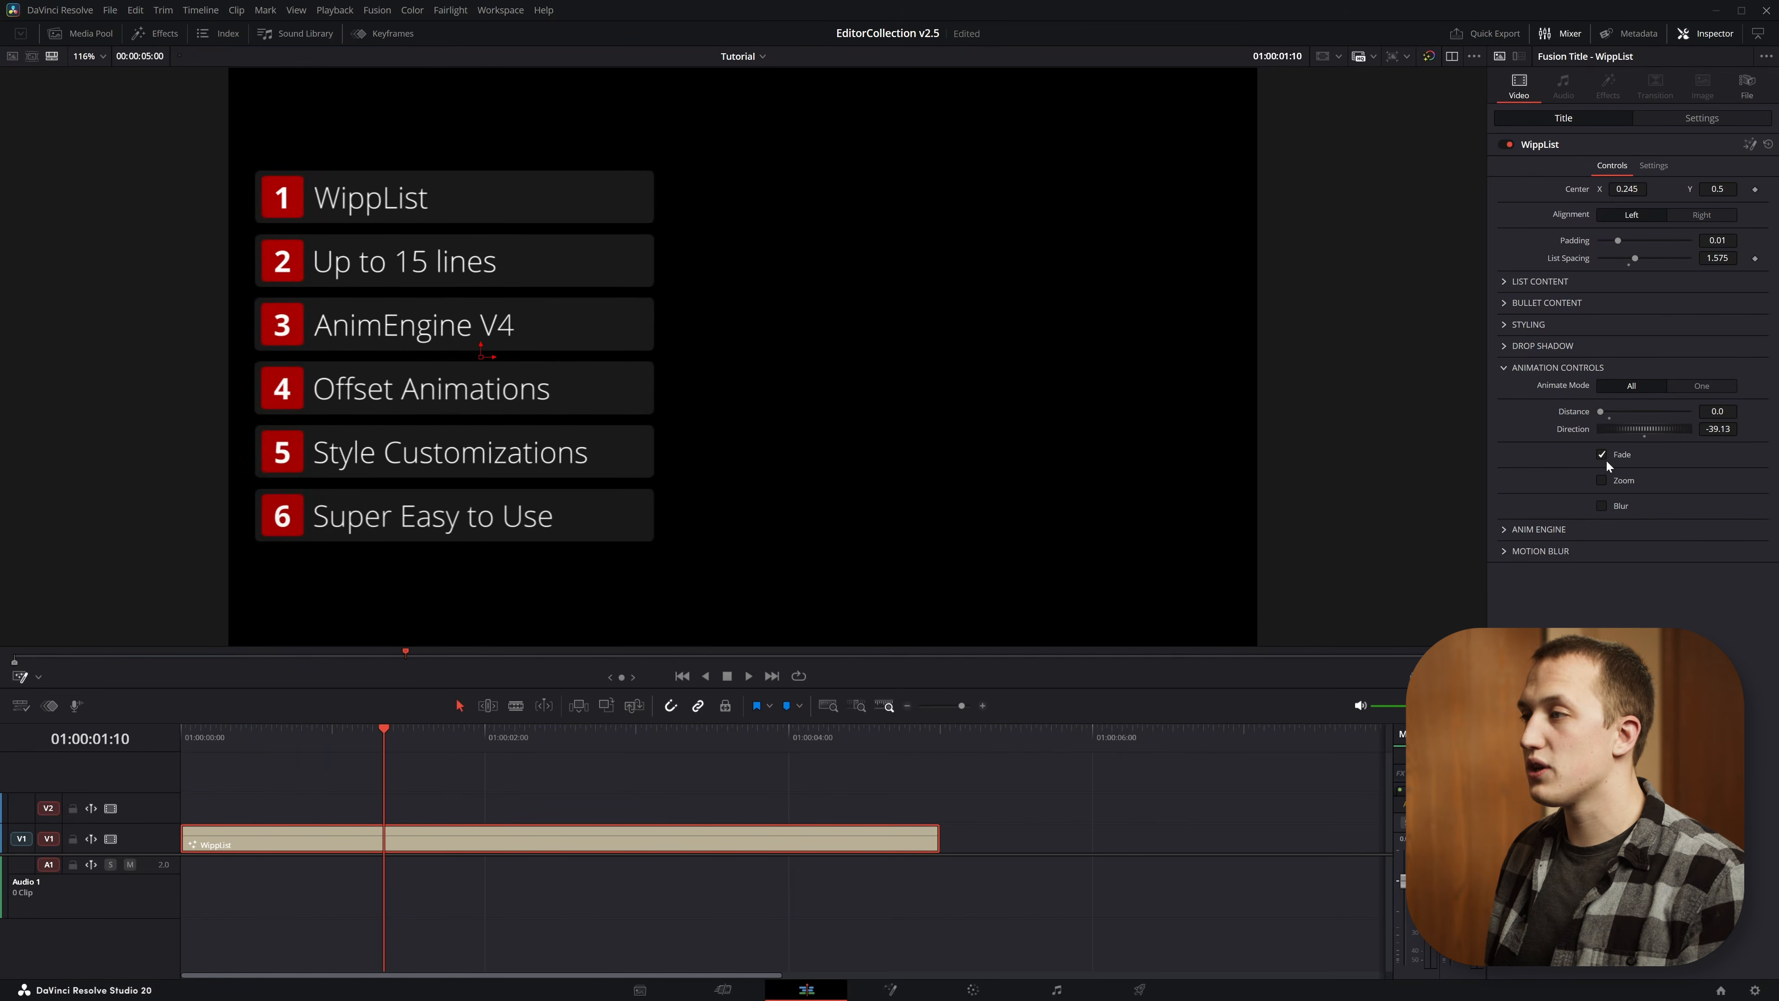
Enable the Zoom animation at -1.0, preview it from the start and return to the first frame
click(1623, 481)
key(Home)
key(space)
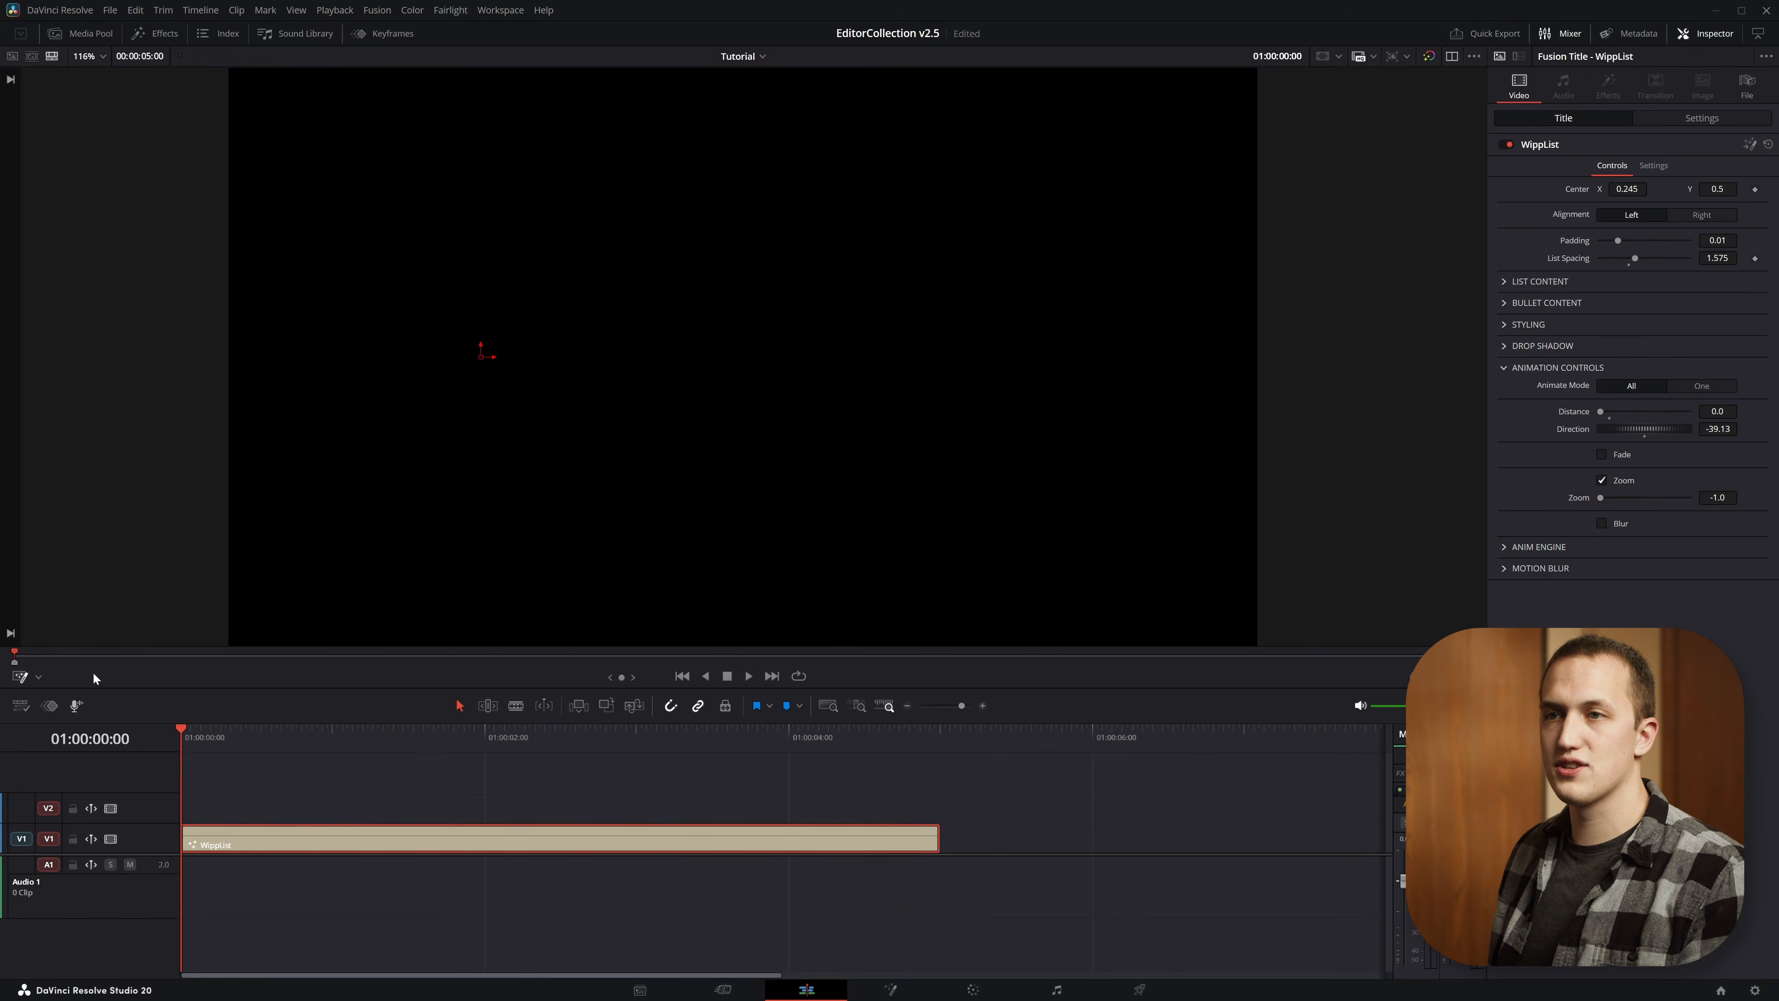
key(space)
key(Home)
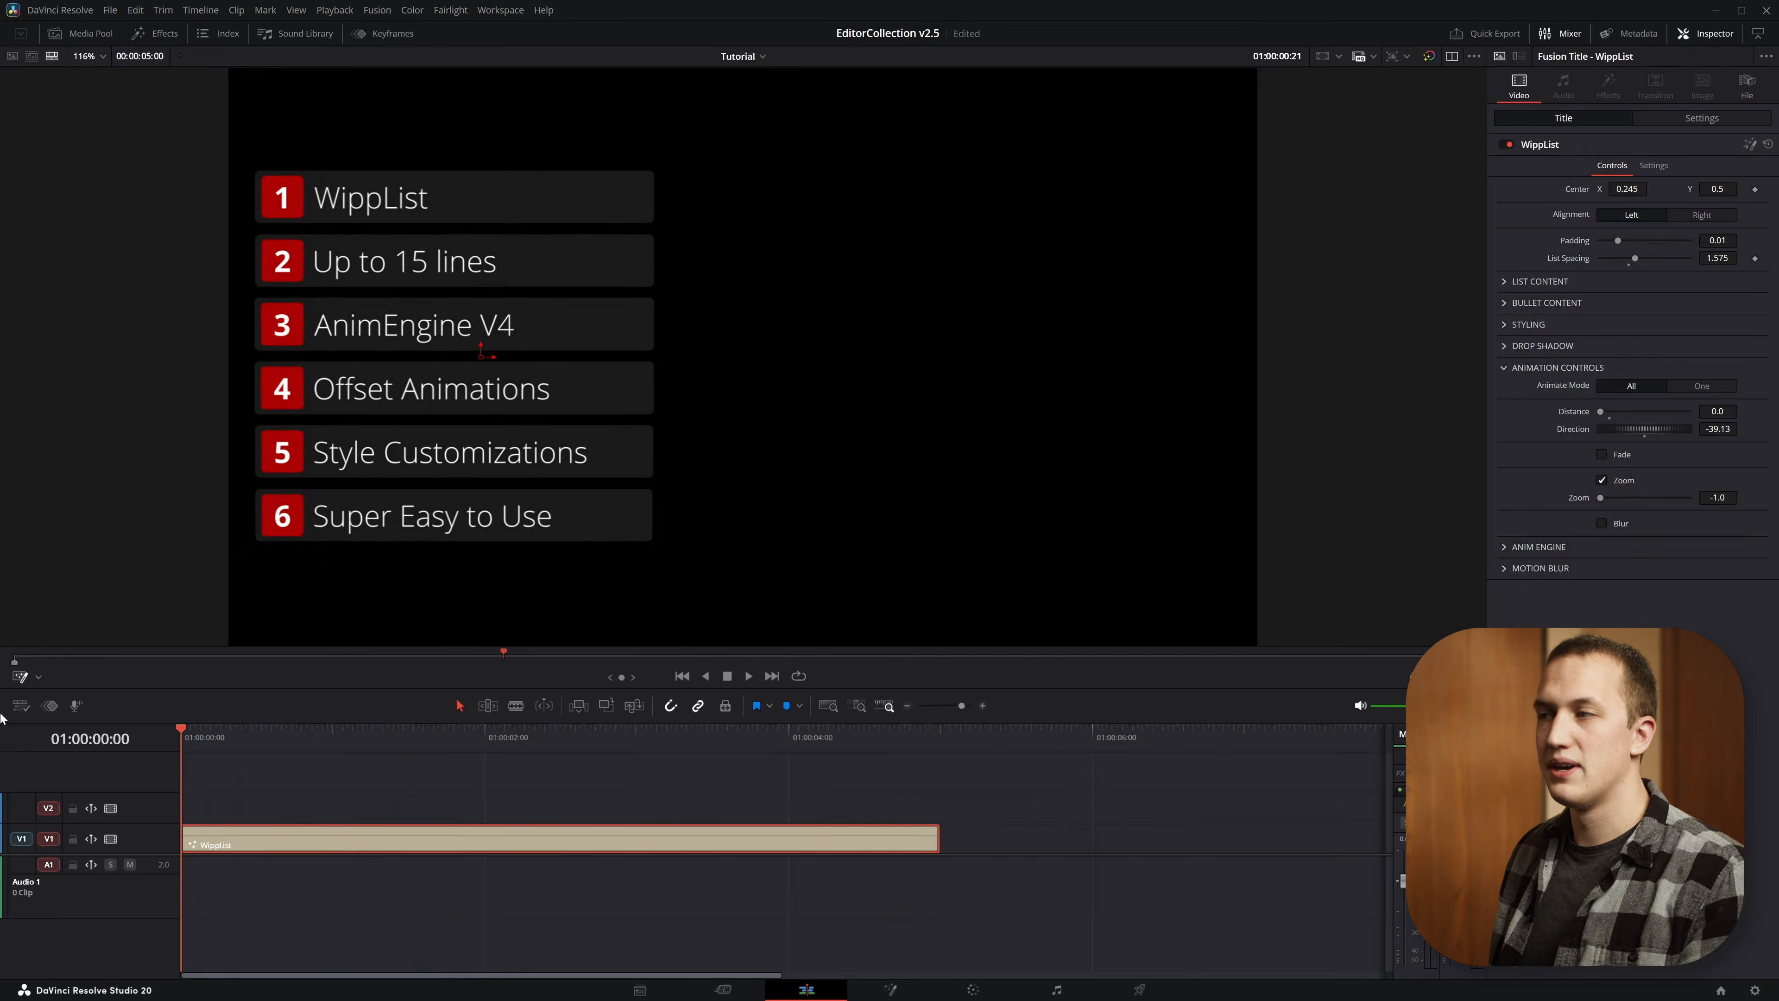
Set the Zoom amount to 1.0, play the title and park the playhead at frame 12
drag(1600, 497, 1696, 499)
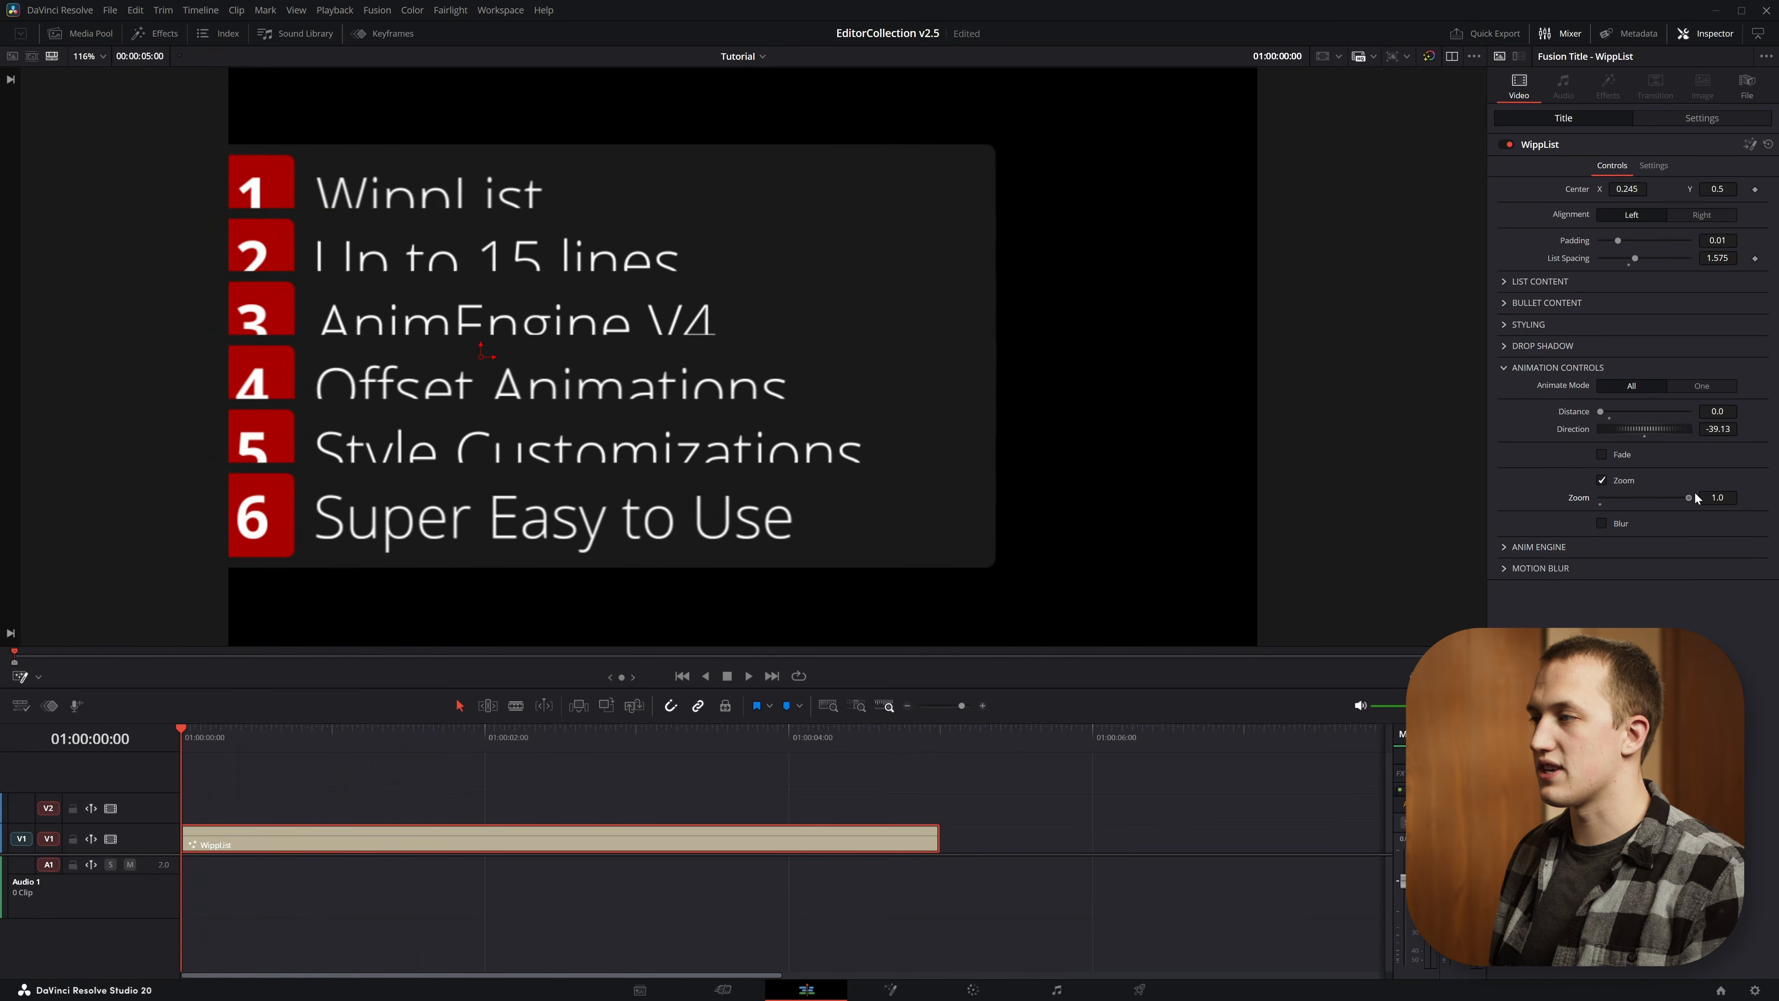
key(space)
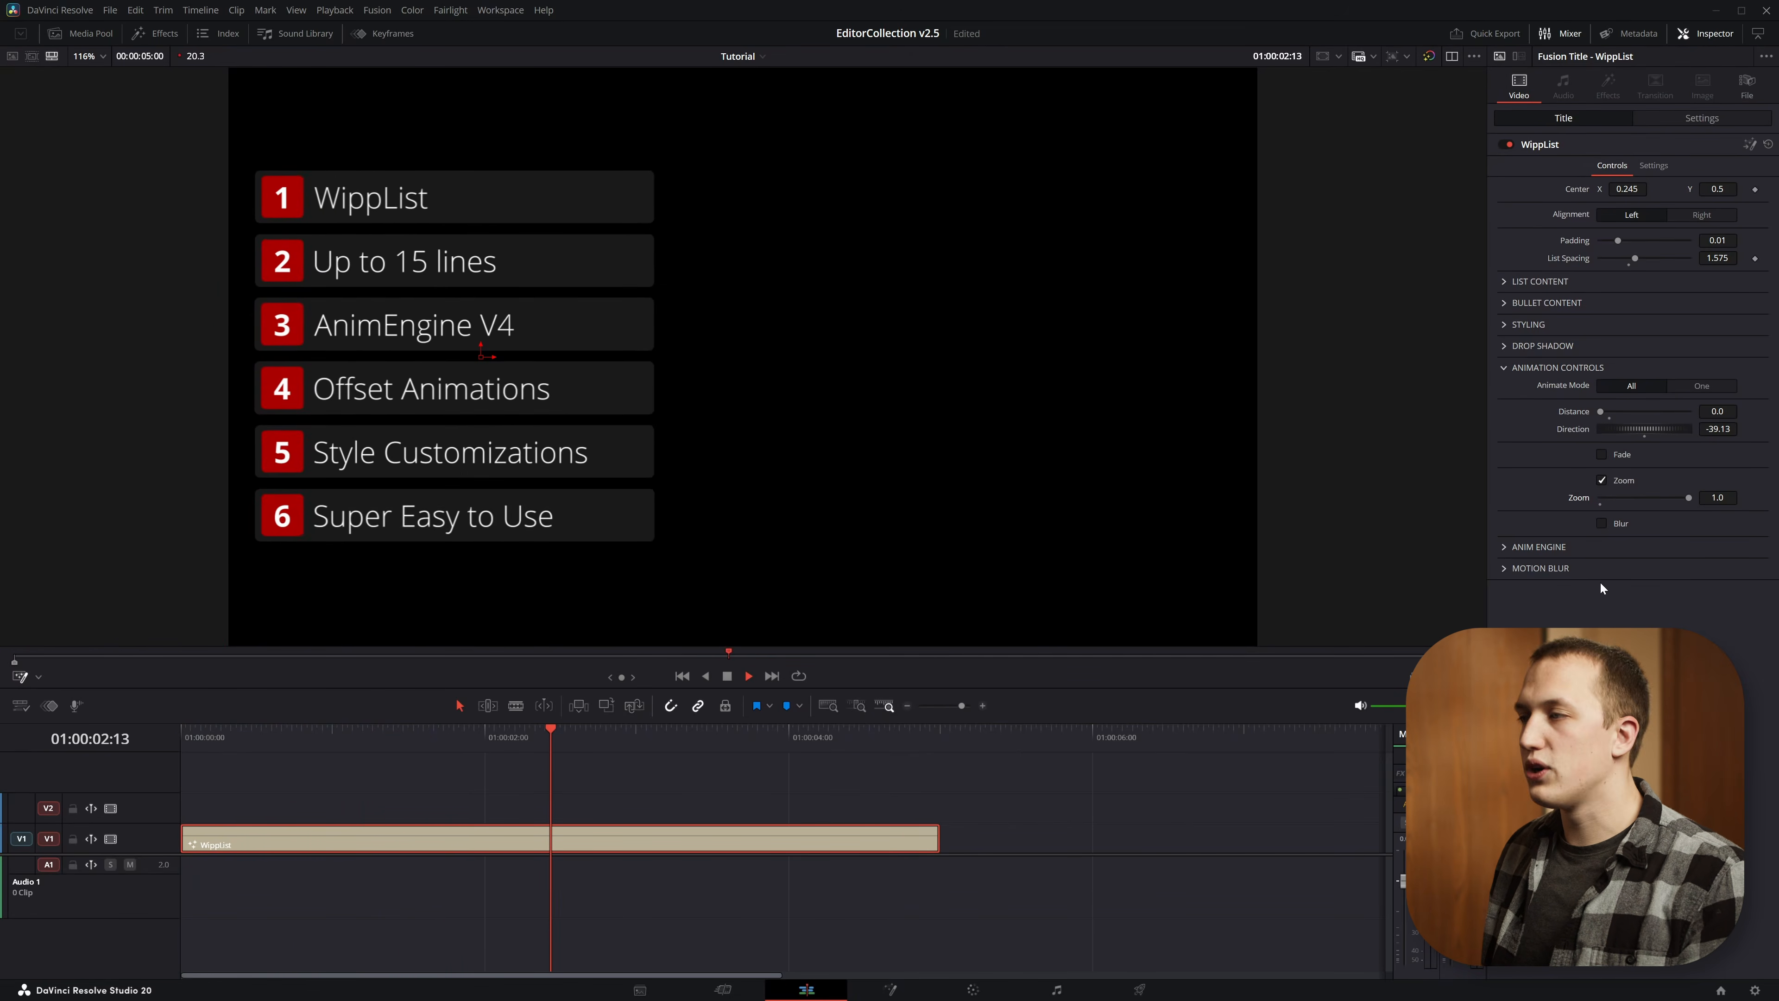
click(241, 735)
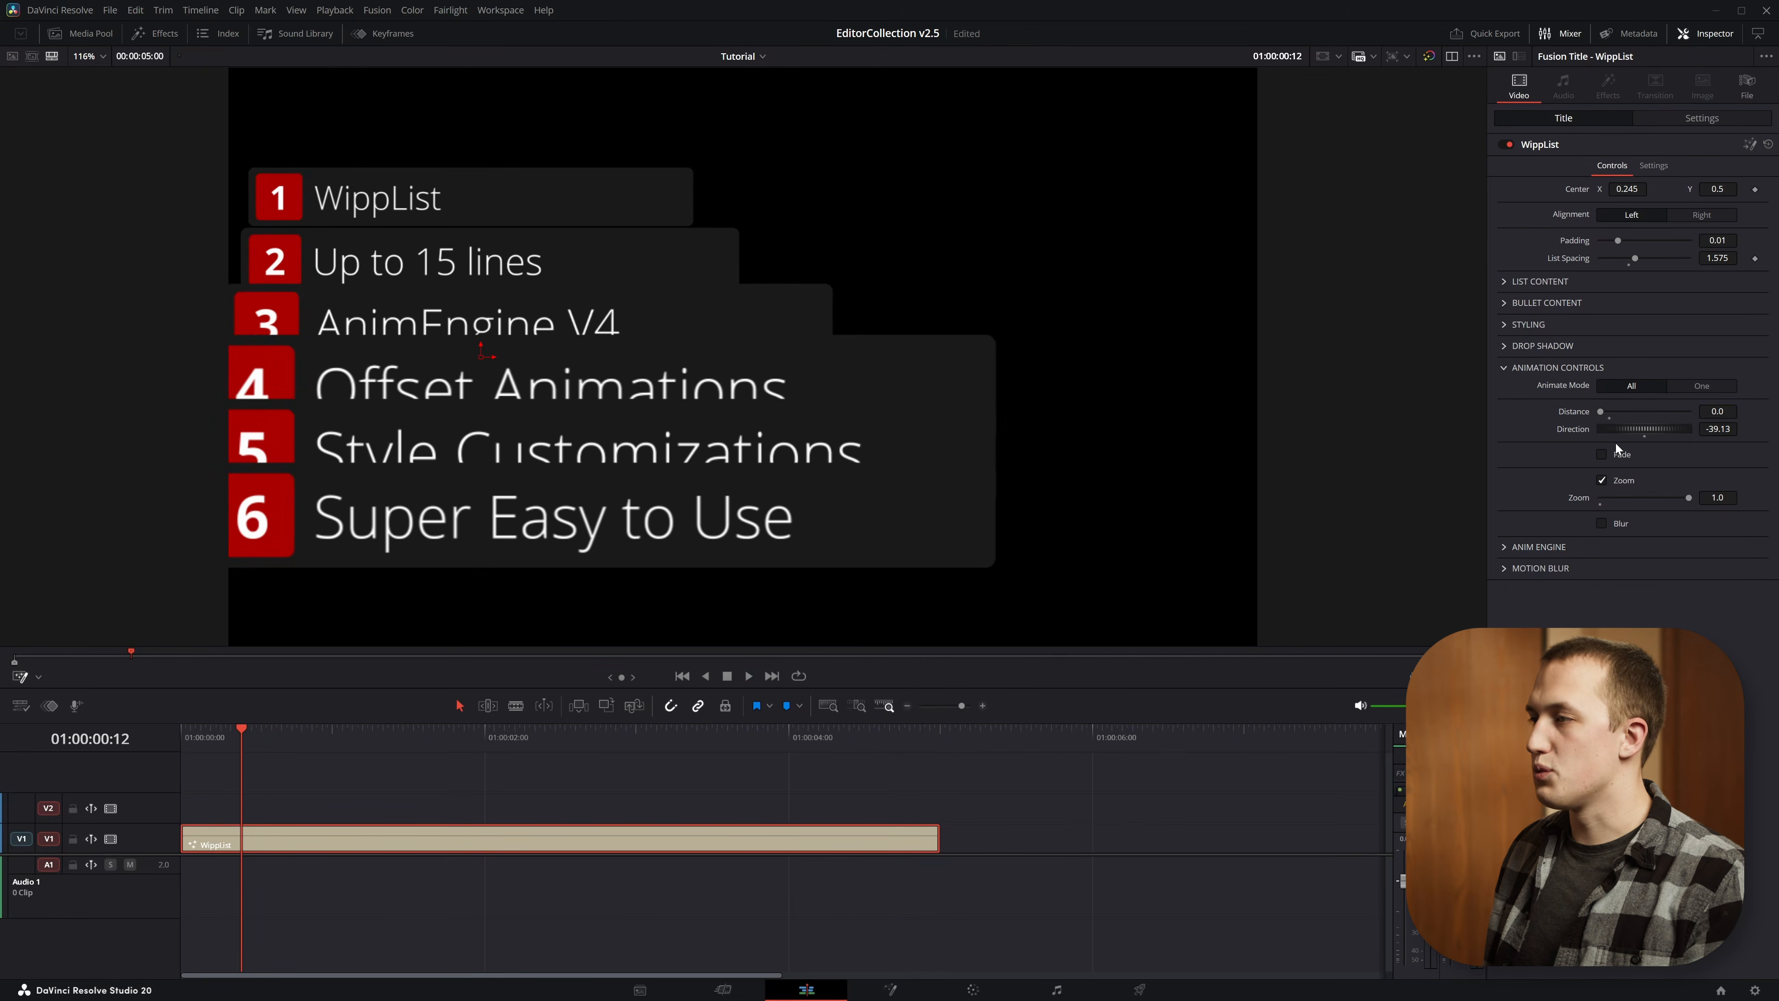
Turn on the Fade animation alongside Zoom and replay the title twice from the start
click(1621, 453)
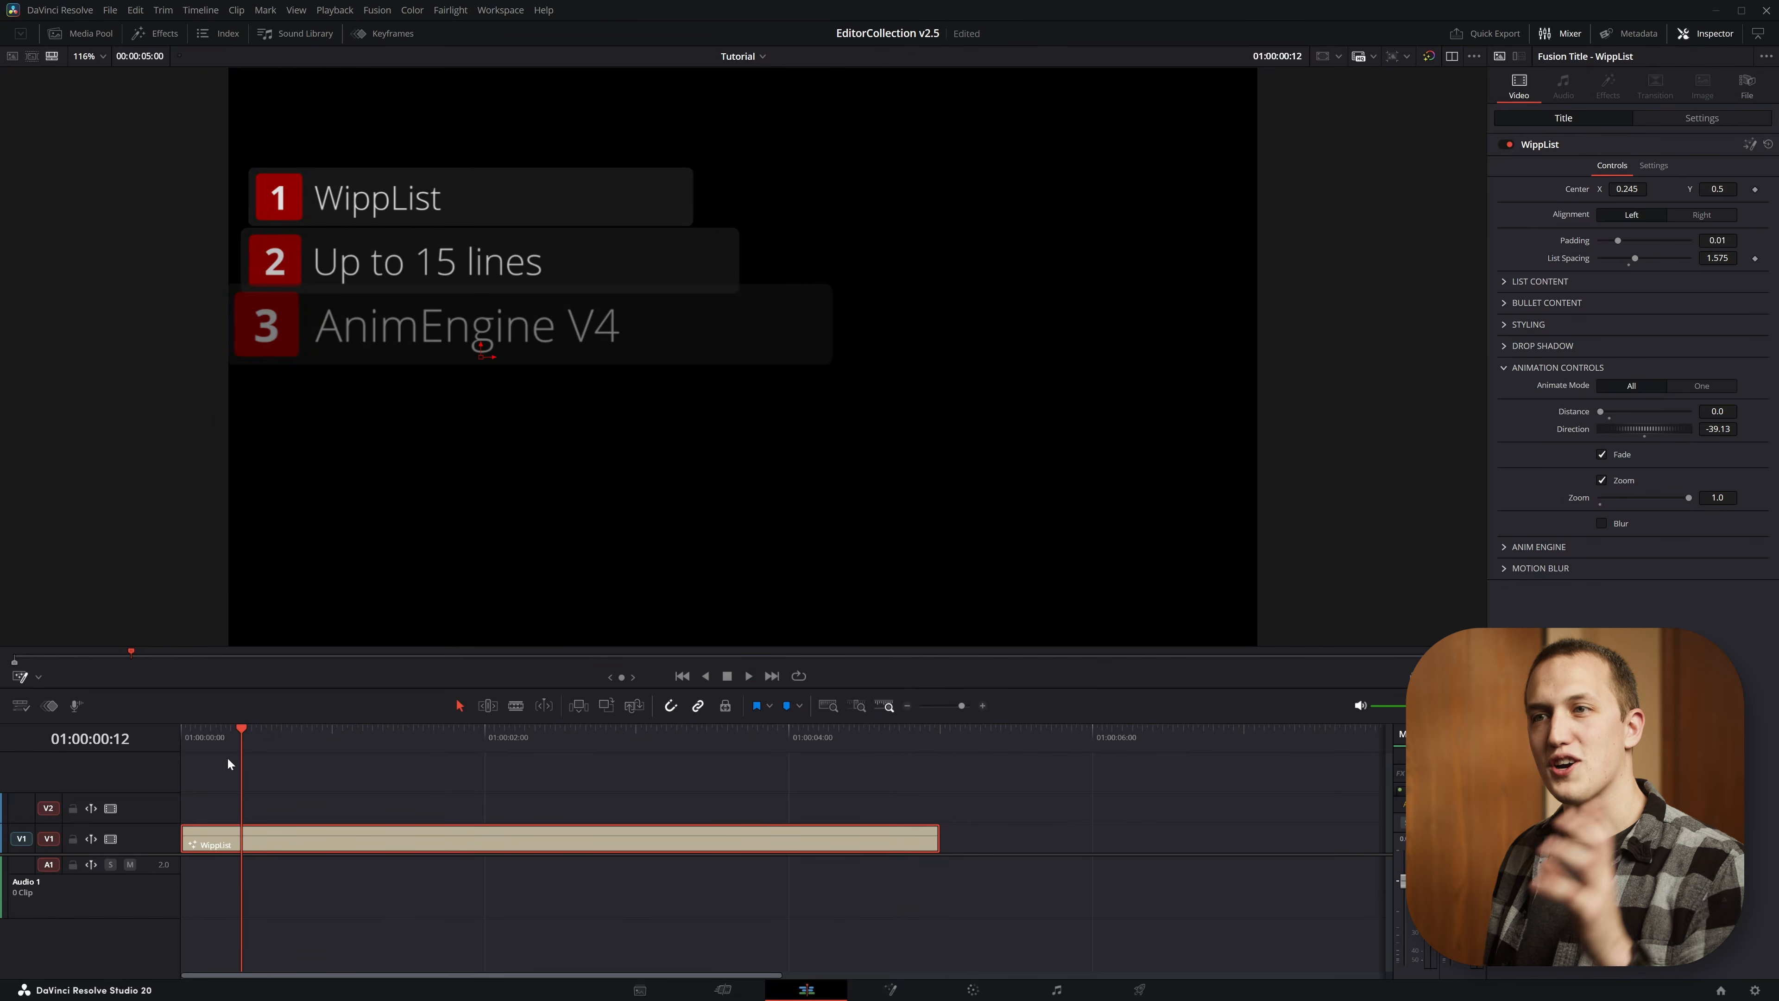
click(183, 734)
key(space)
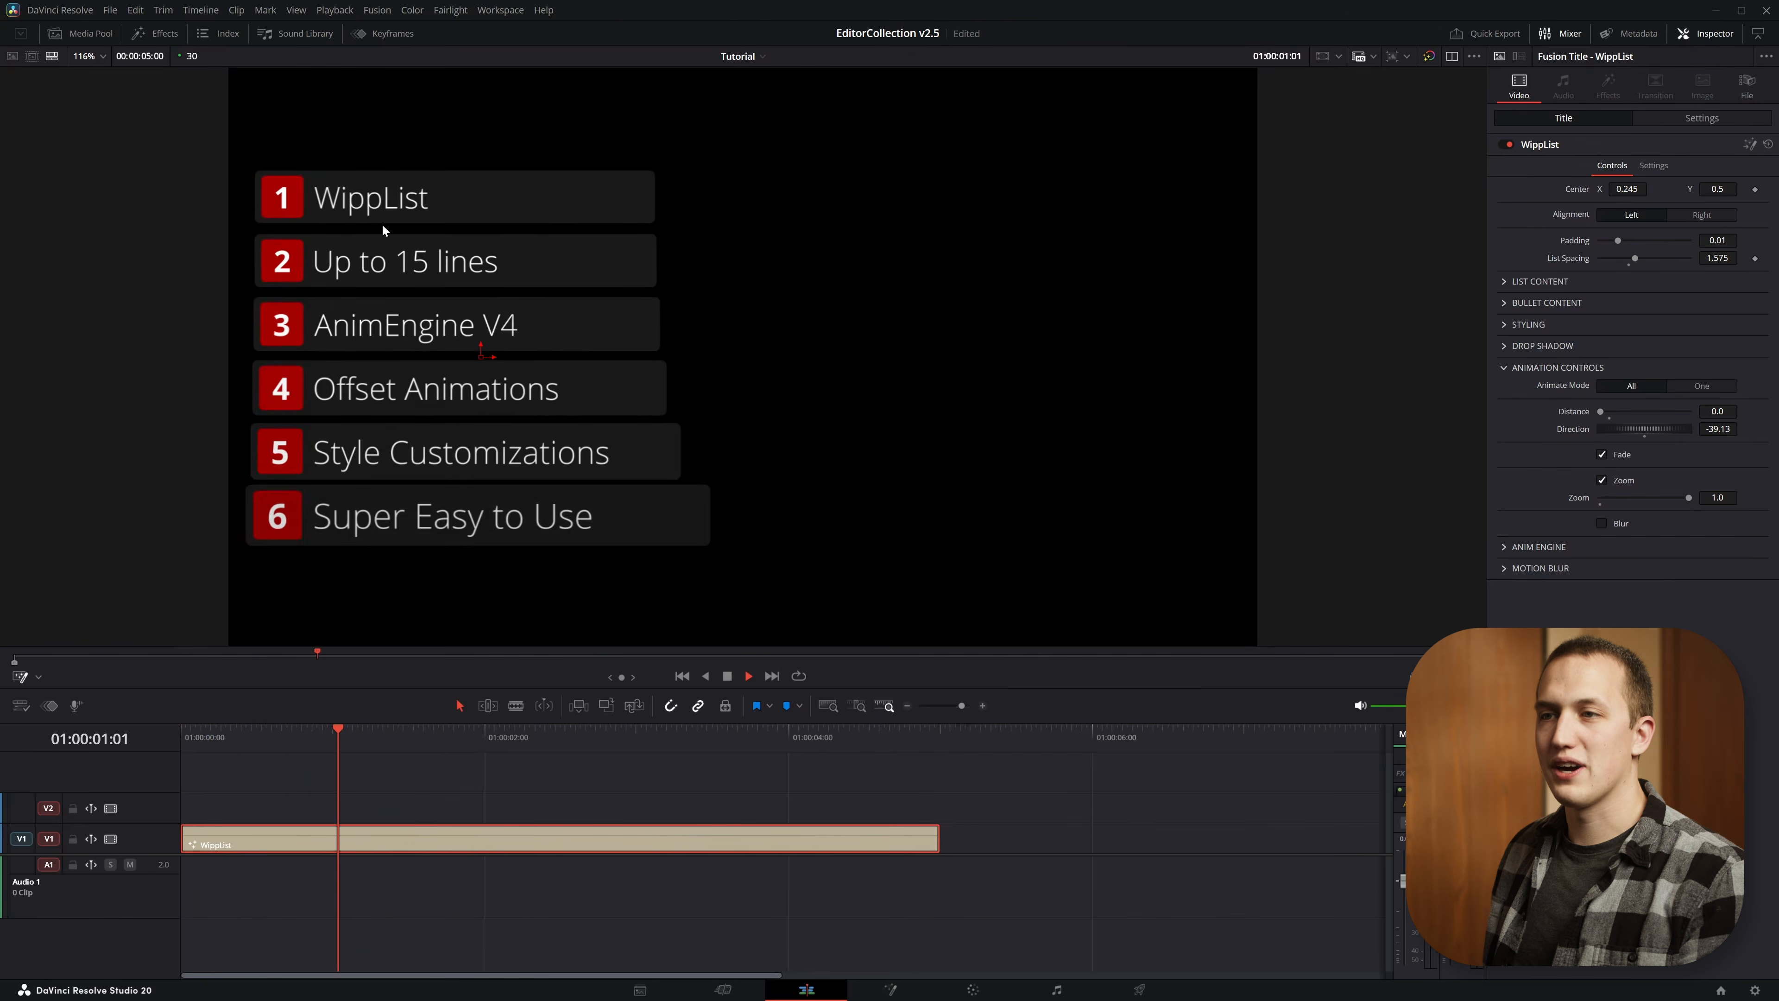
key(space)
click(184, 737)
key(space)
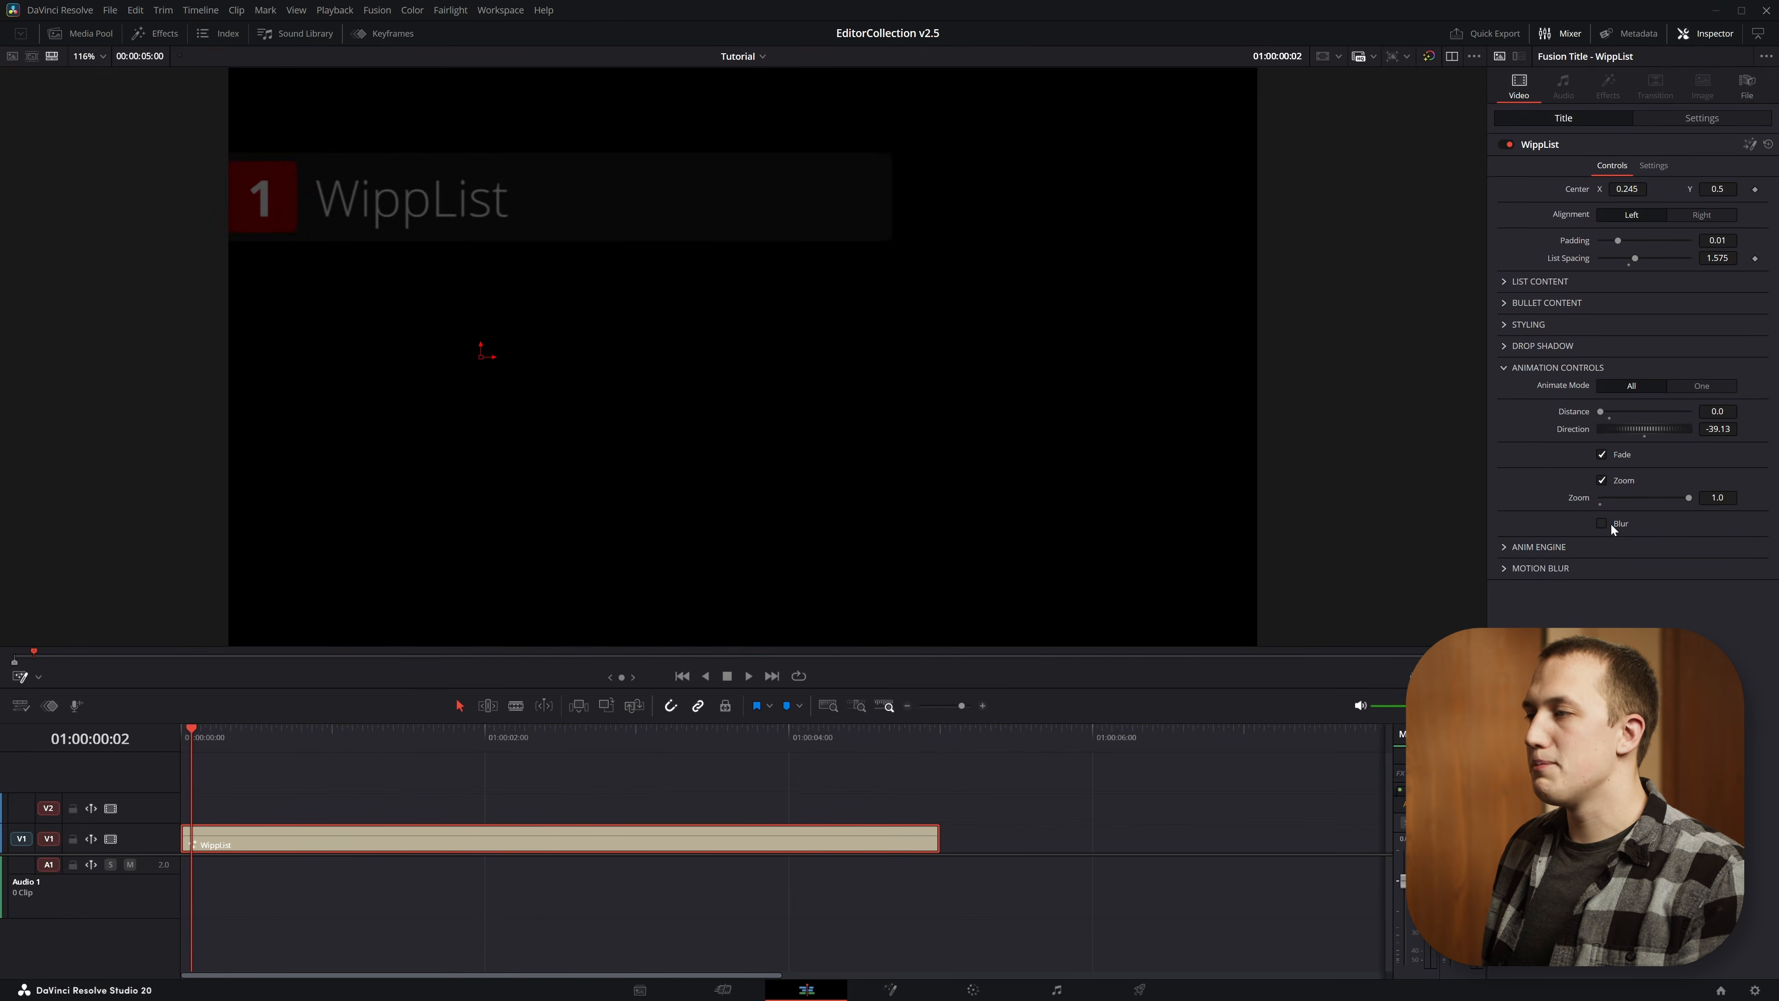
Try the Blur animation at 0.2, replay the title several times and switch Blur off again
click(1609, 524)
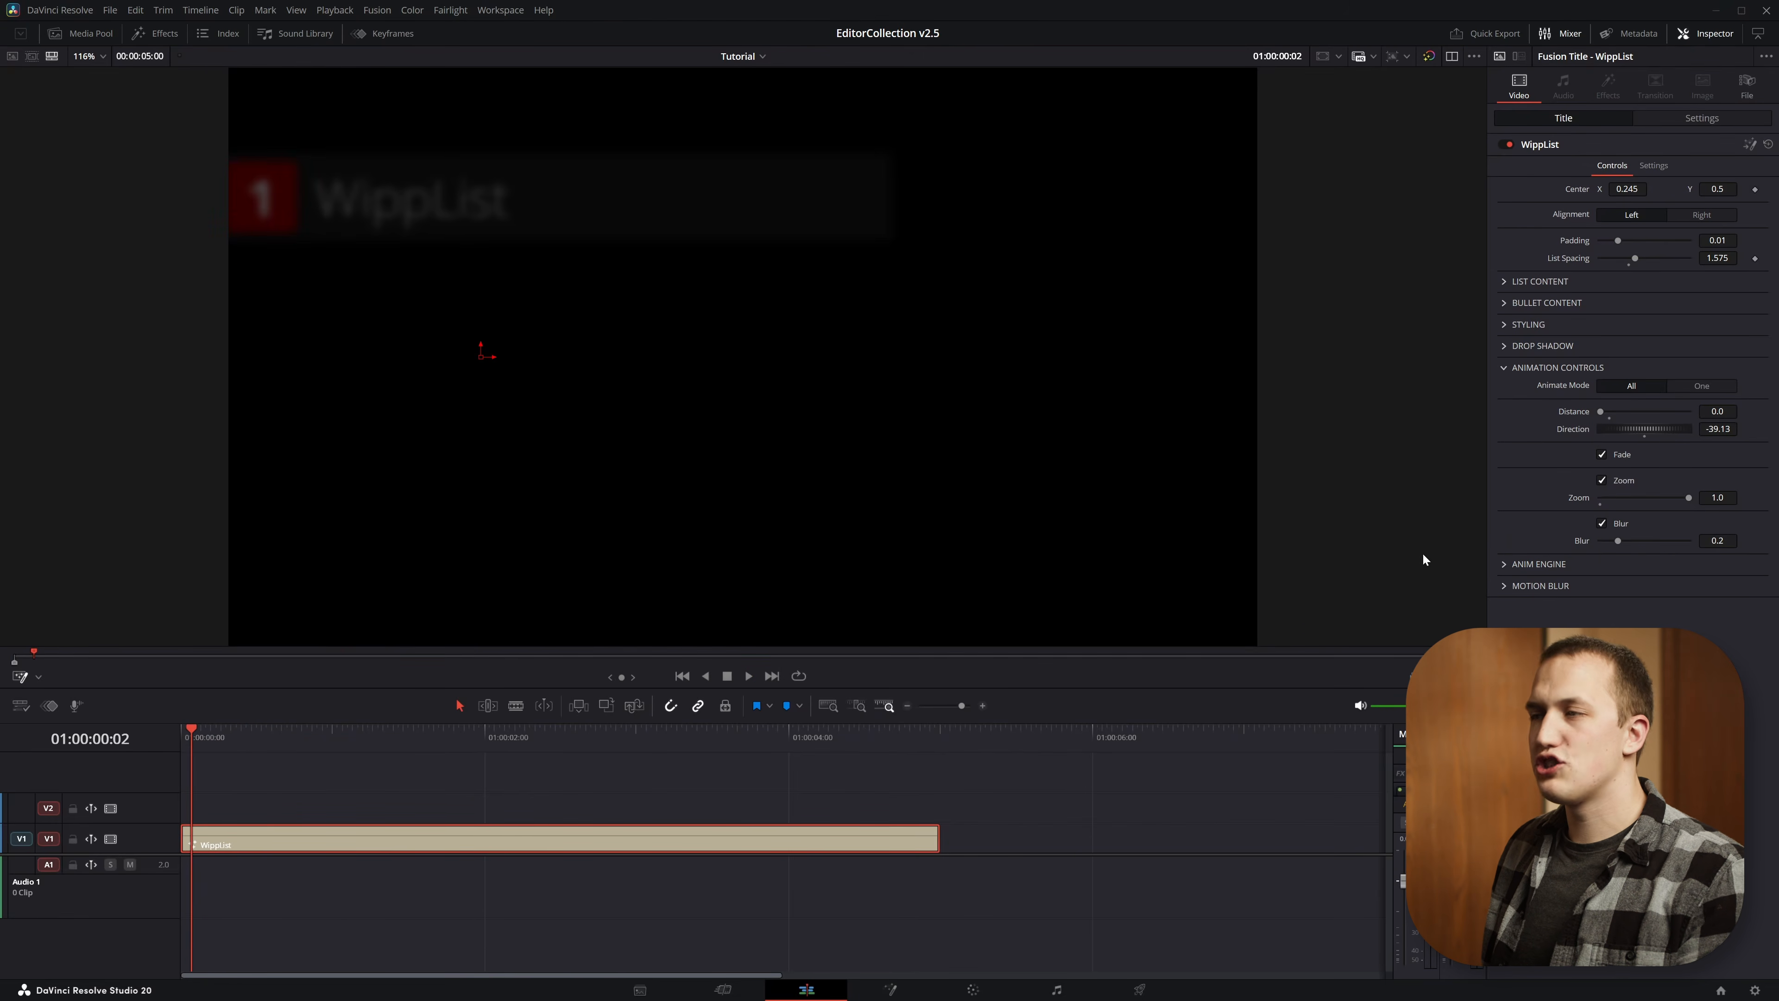
key(space)
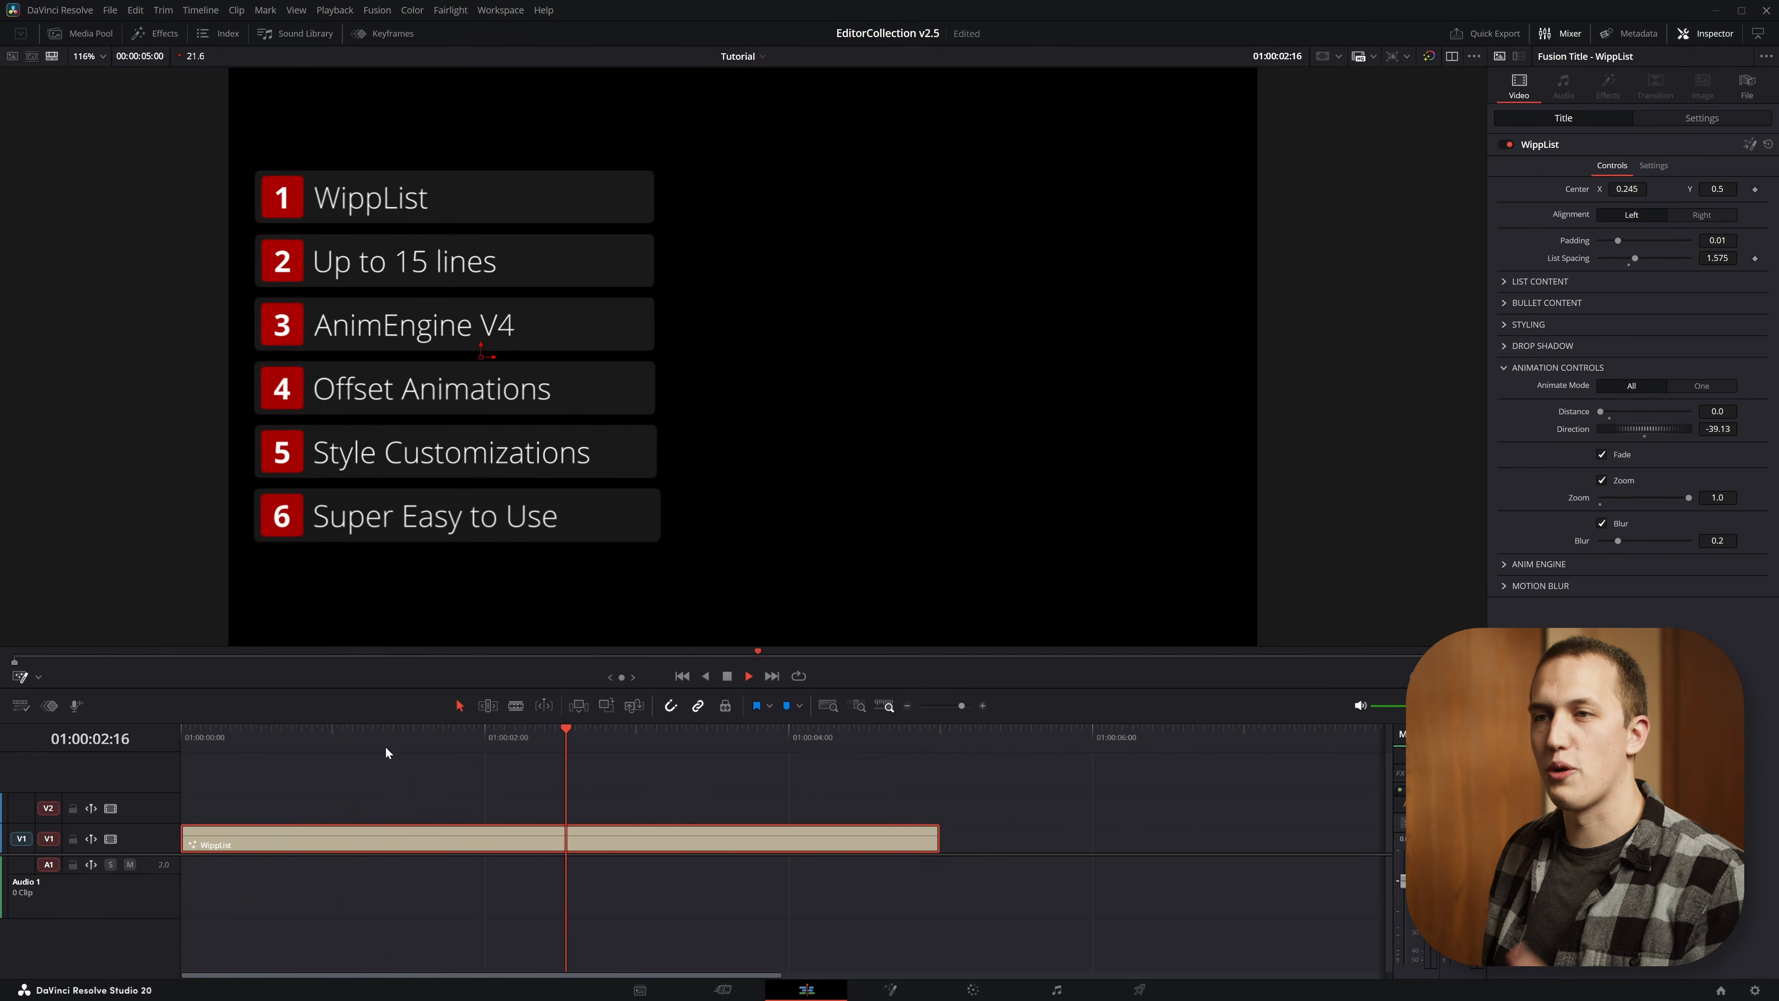
click(221, 729)
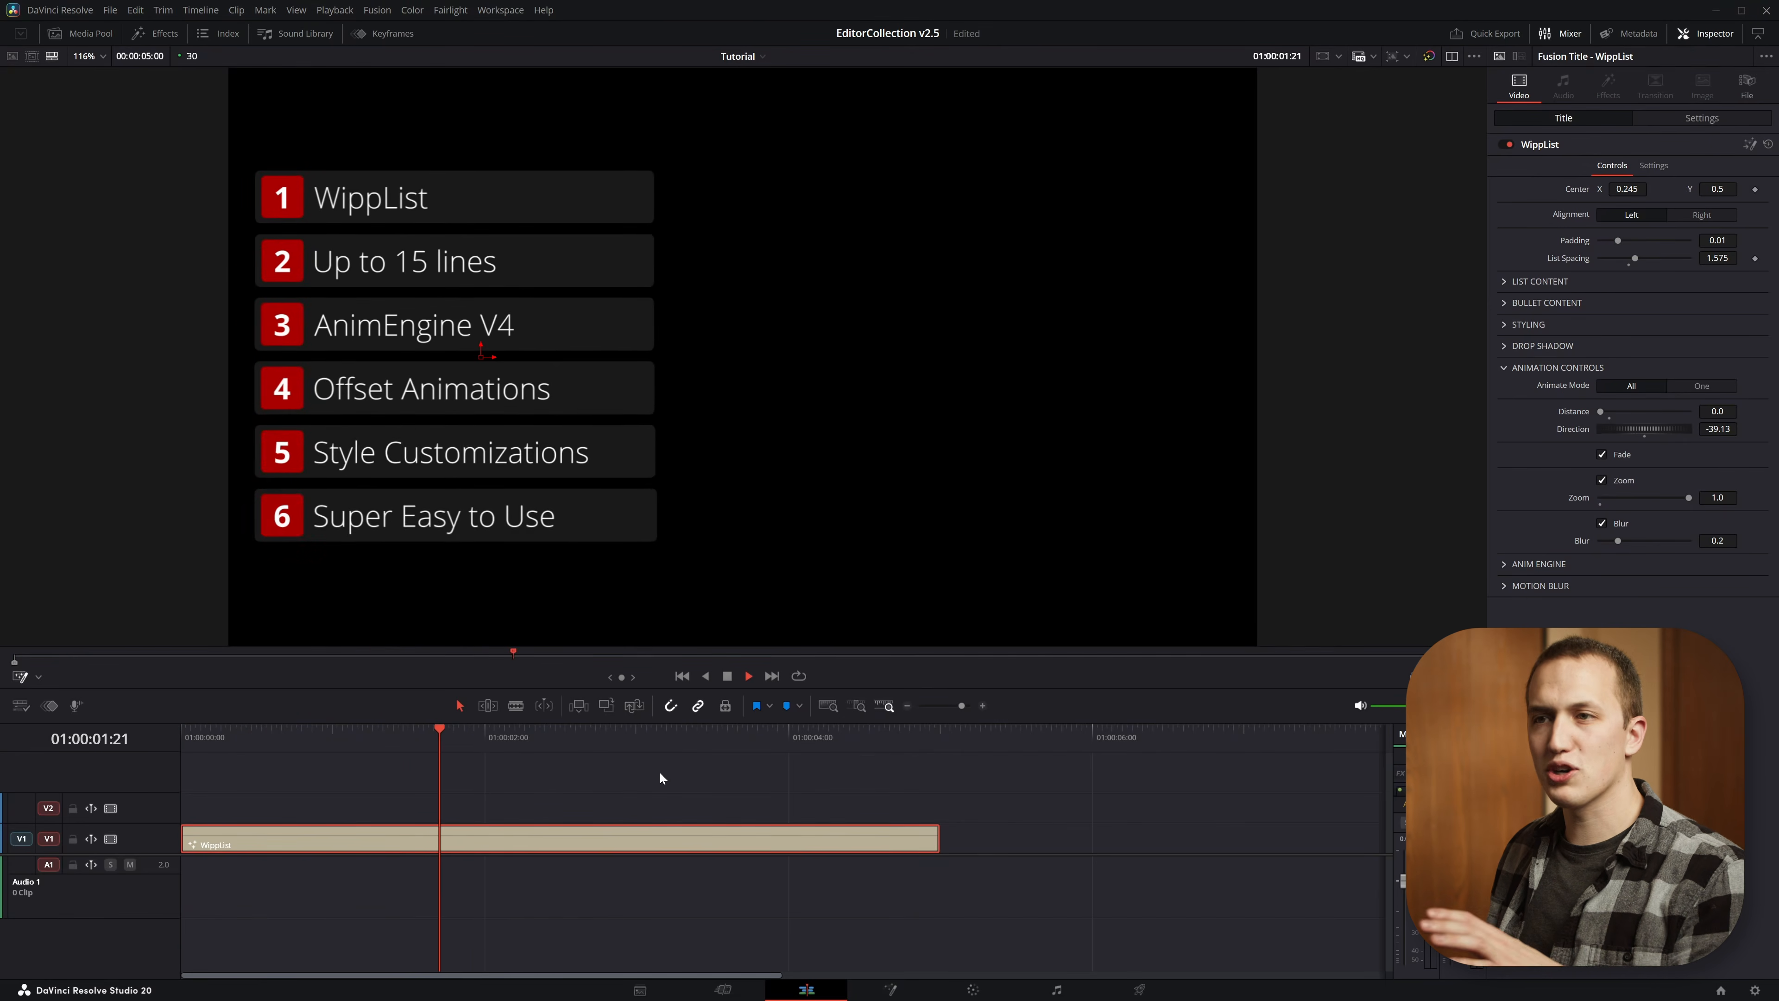
drag(487, 735, 0, 716)
key(space)
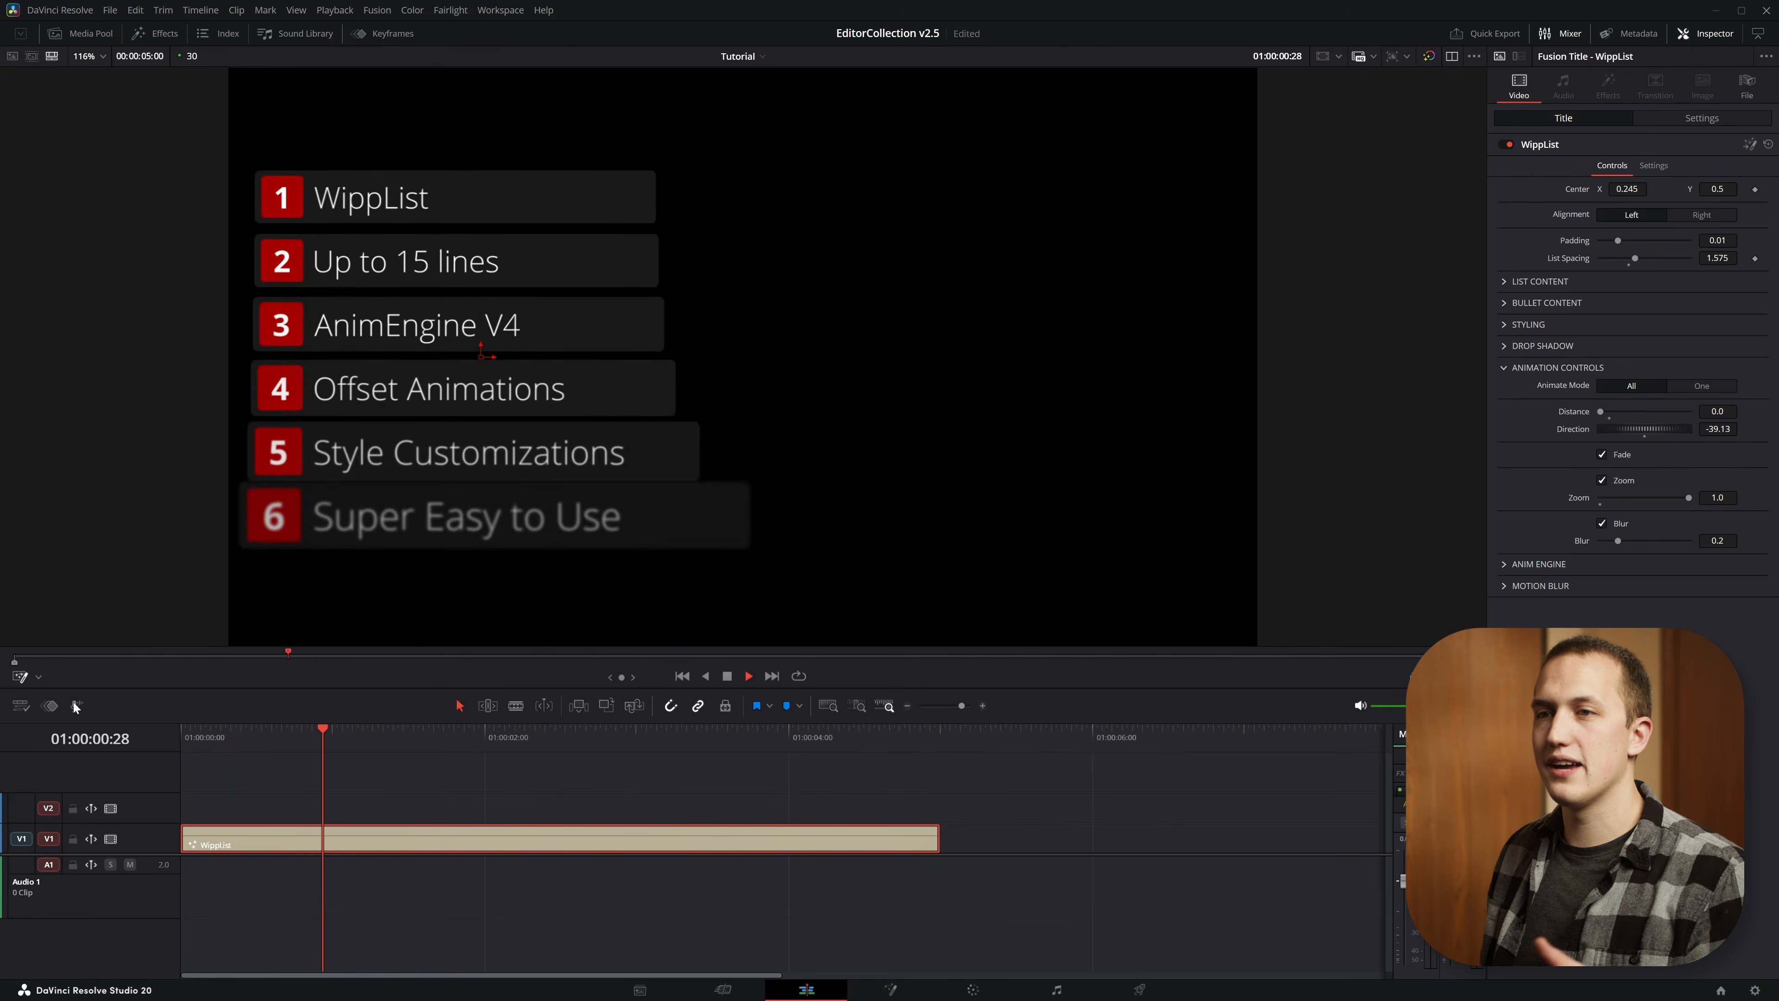
drag(418, 734, 181, 732)
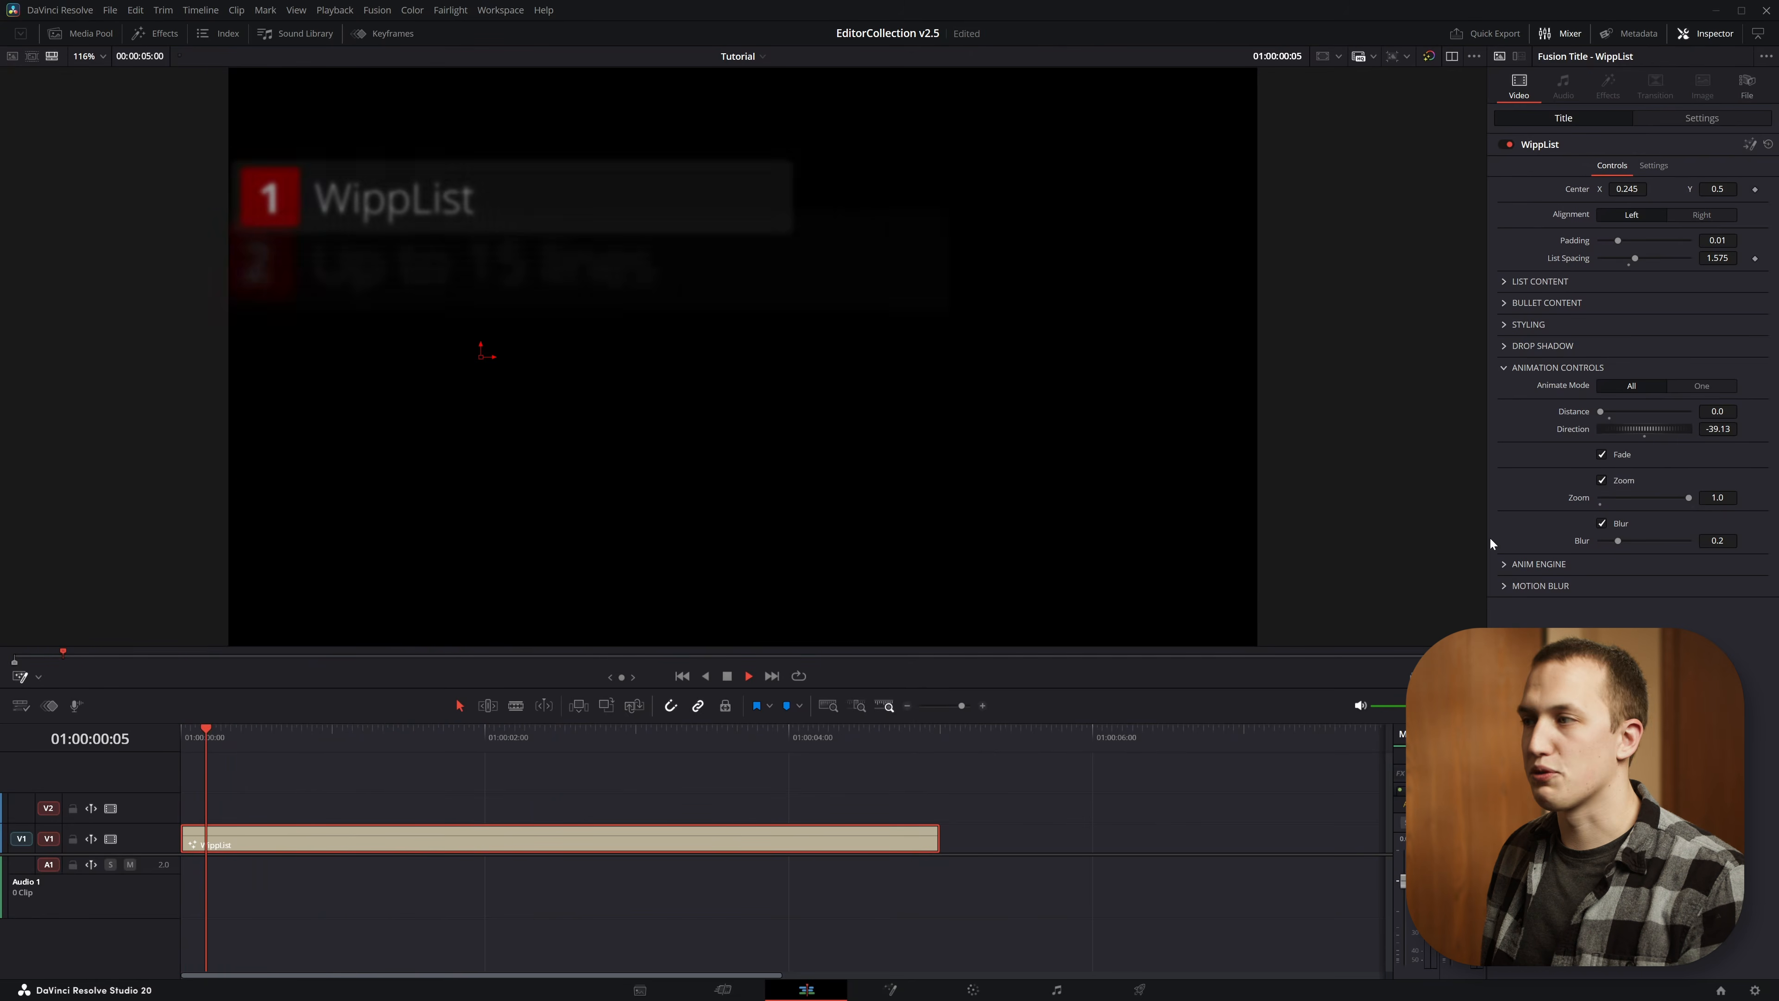
click(1622, 523)
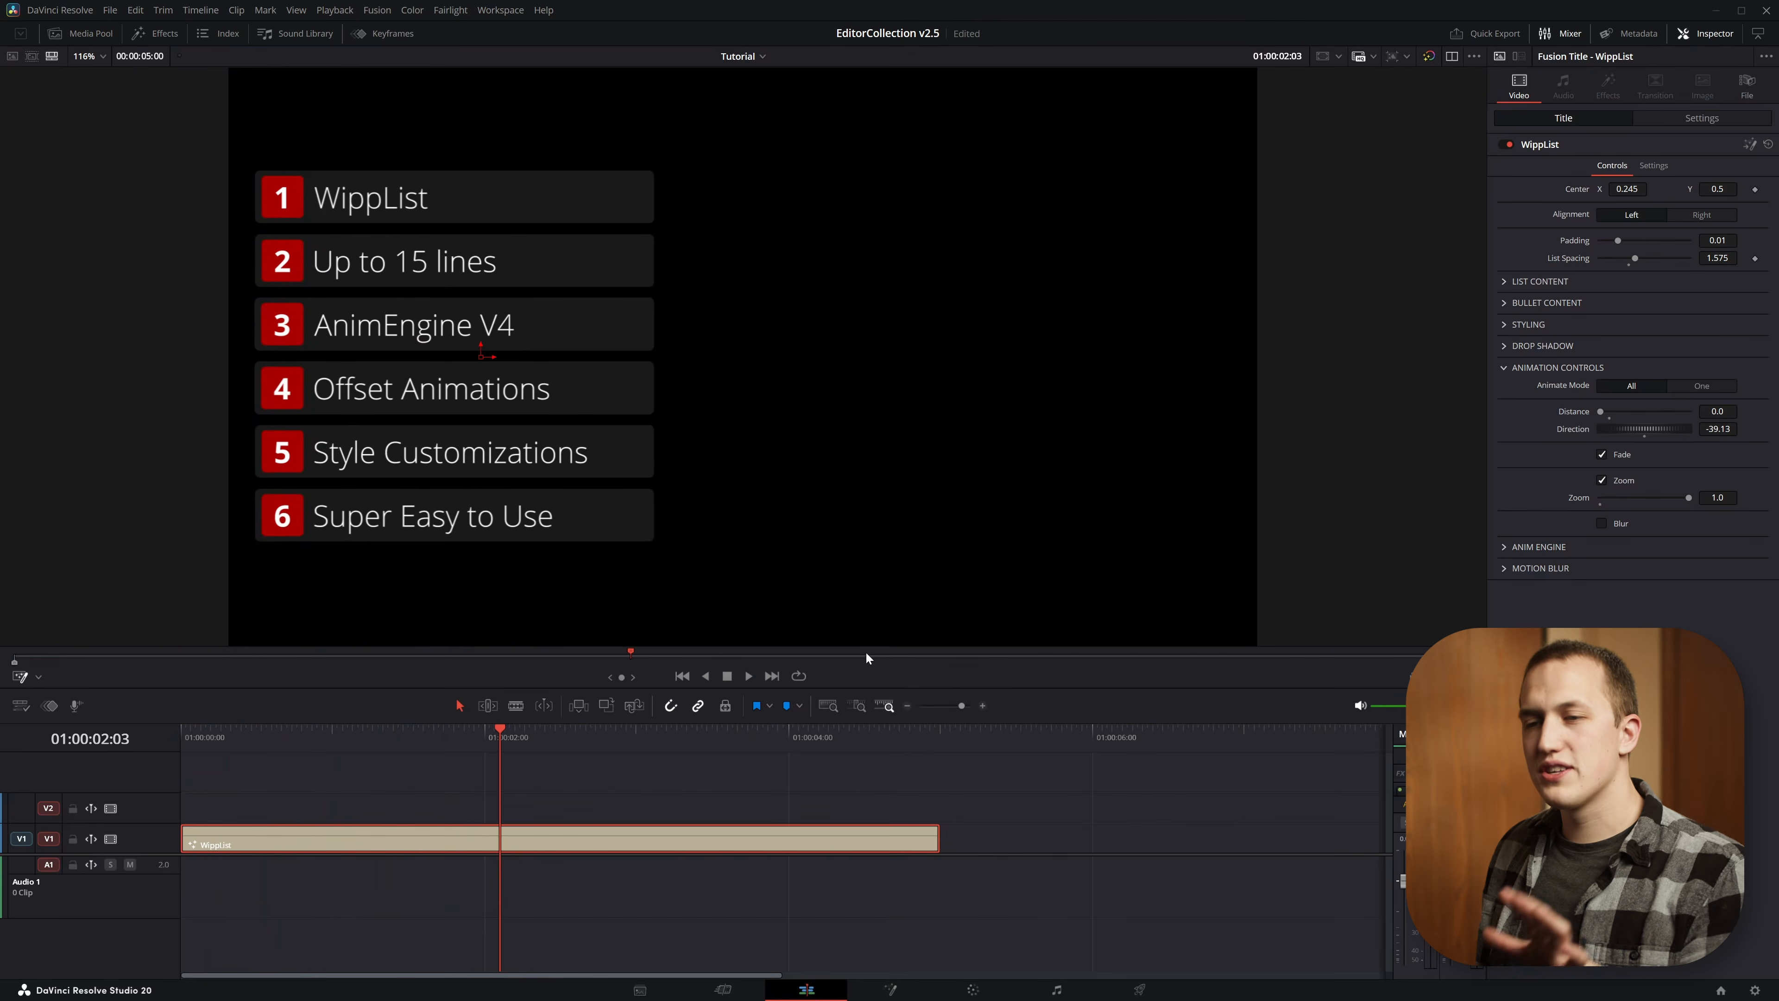
Replay the WippList title from its first frame several times to examine the combined Fade and Zoom animation, returning to the start
drag(494, 734, 182, 733)
key(space)
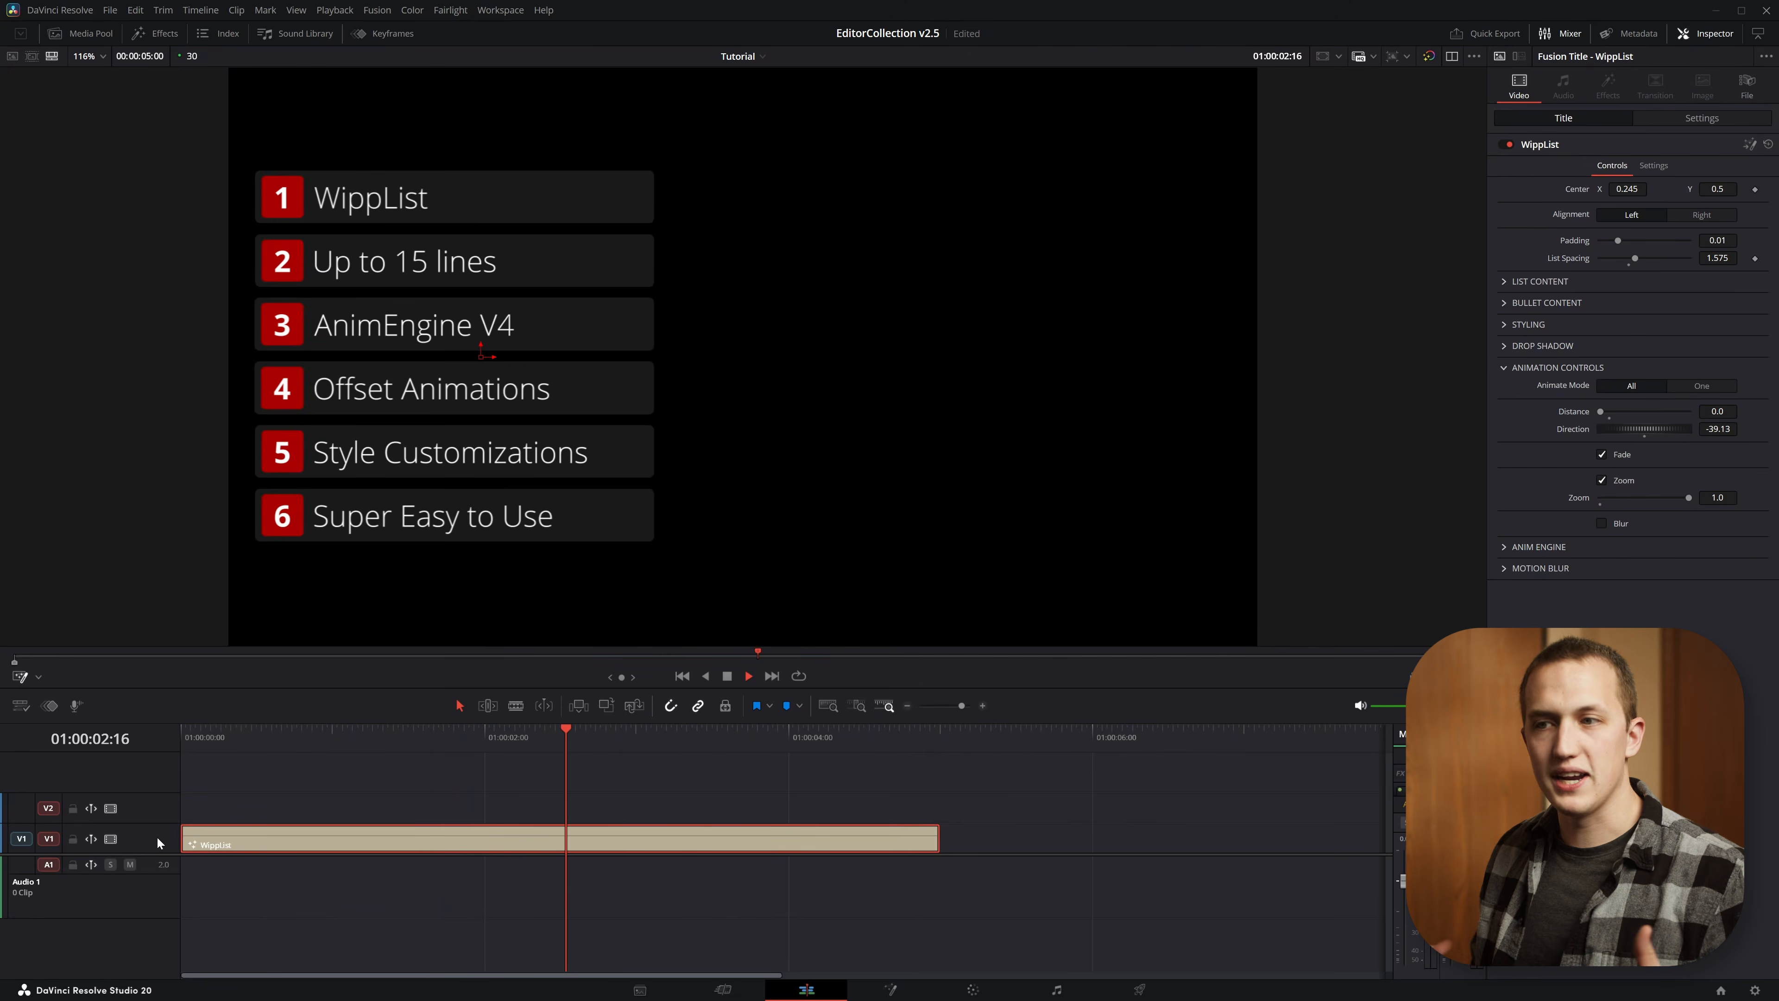
drag(619, 734, 489, 744)
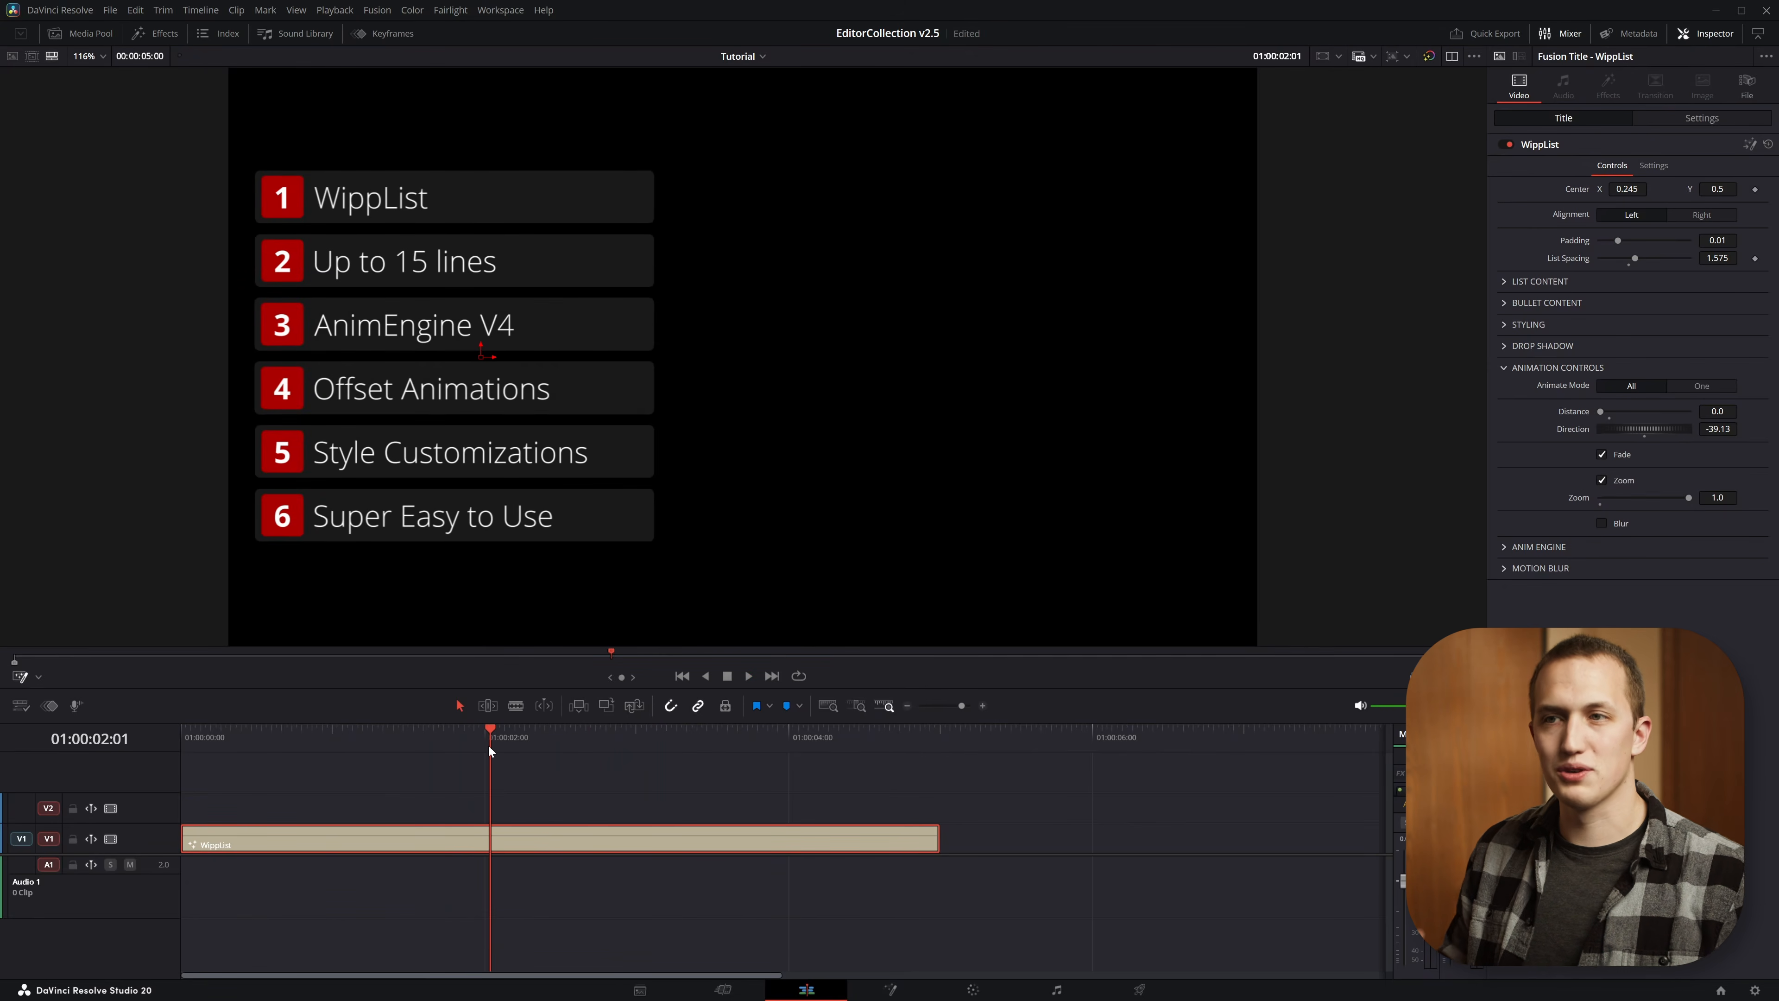
click(412, 733)
key(Home)
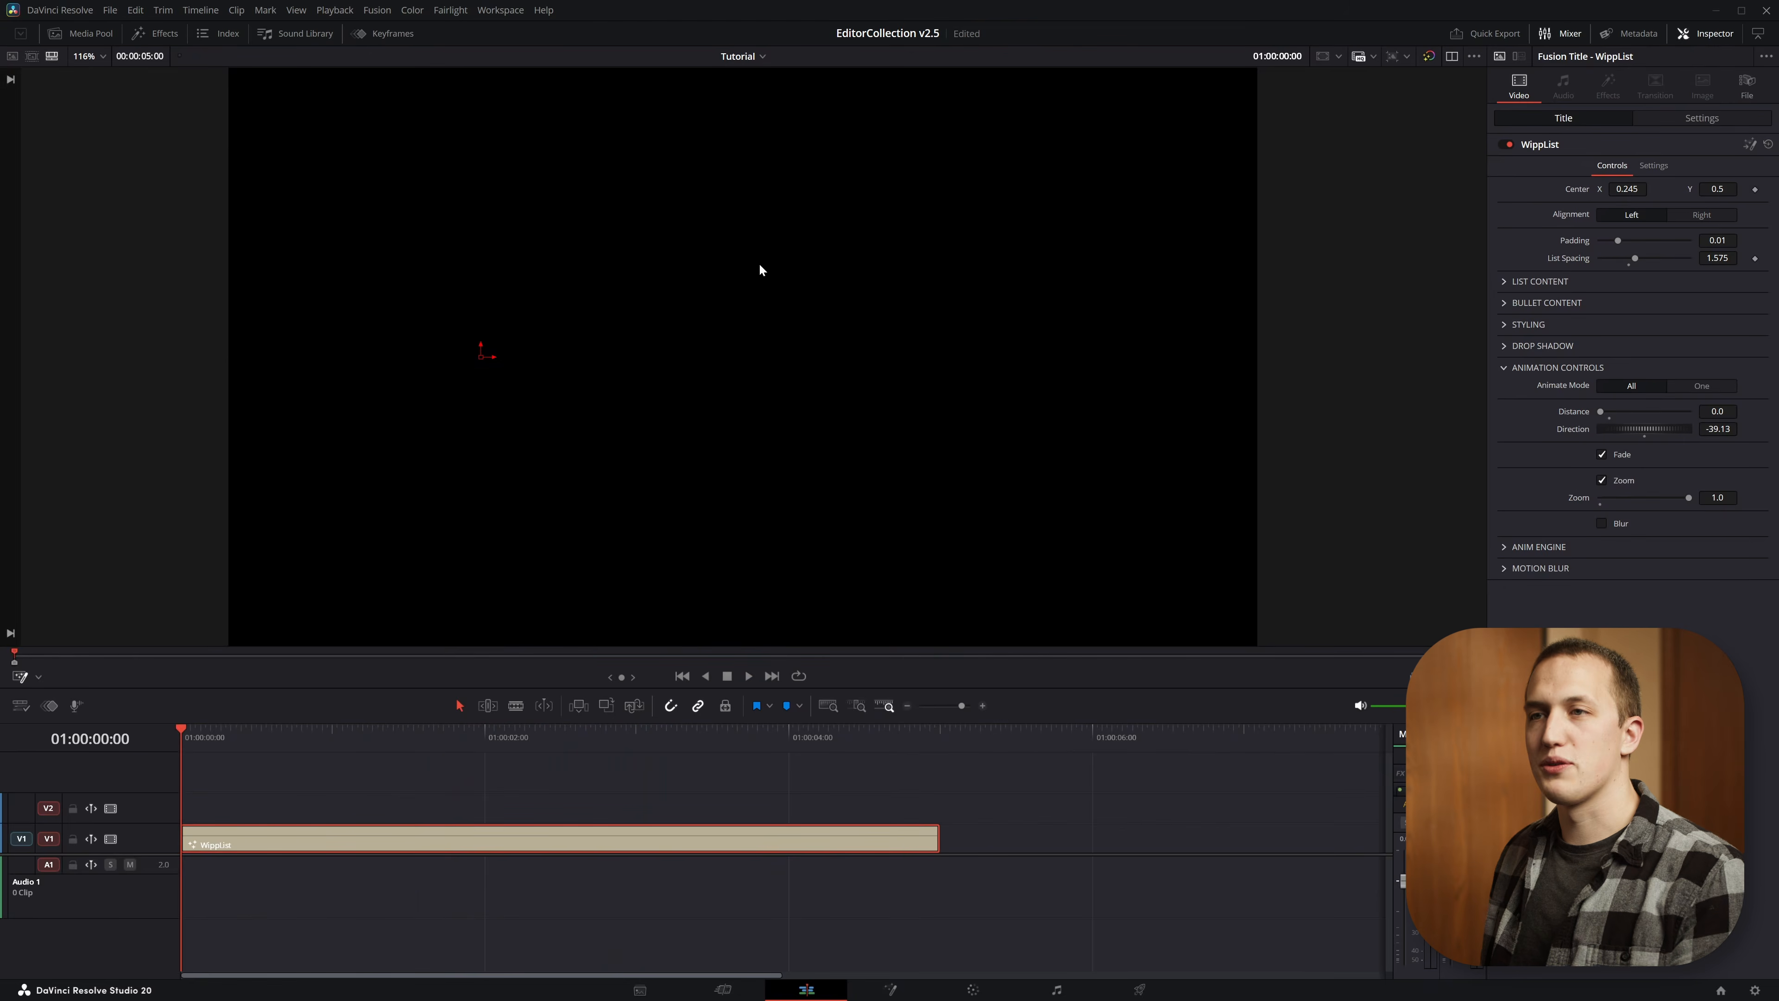
key(space)
drag(830, 740, 82, 704)
key(space)
key(space)
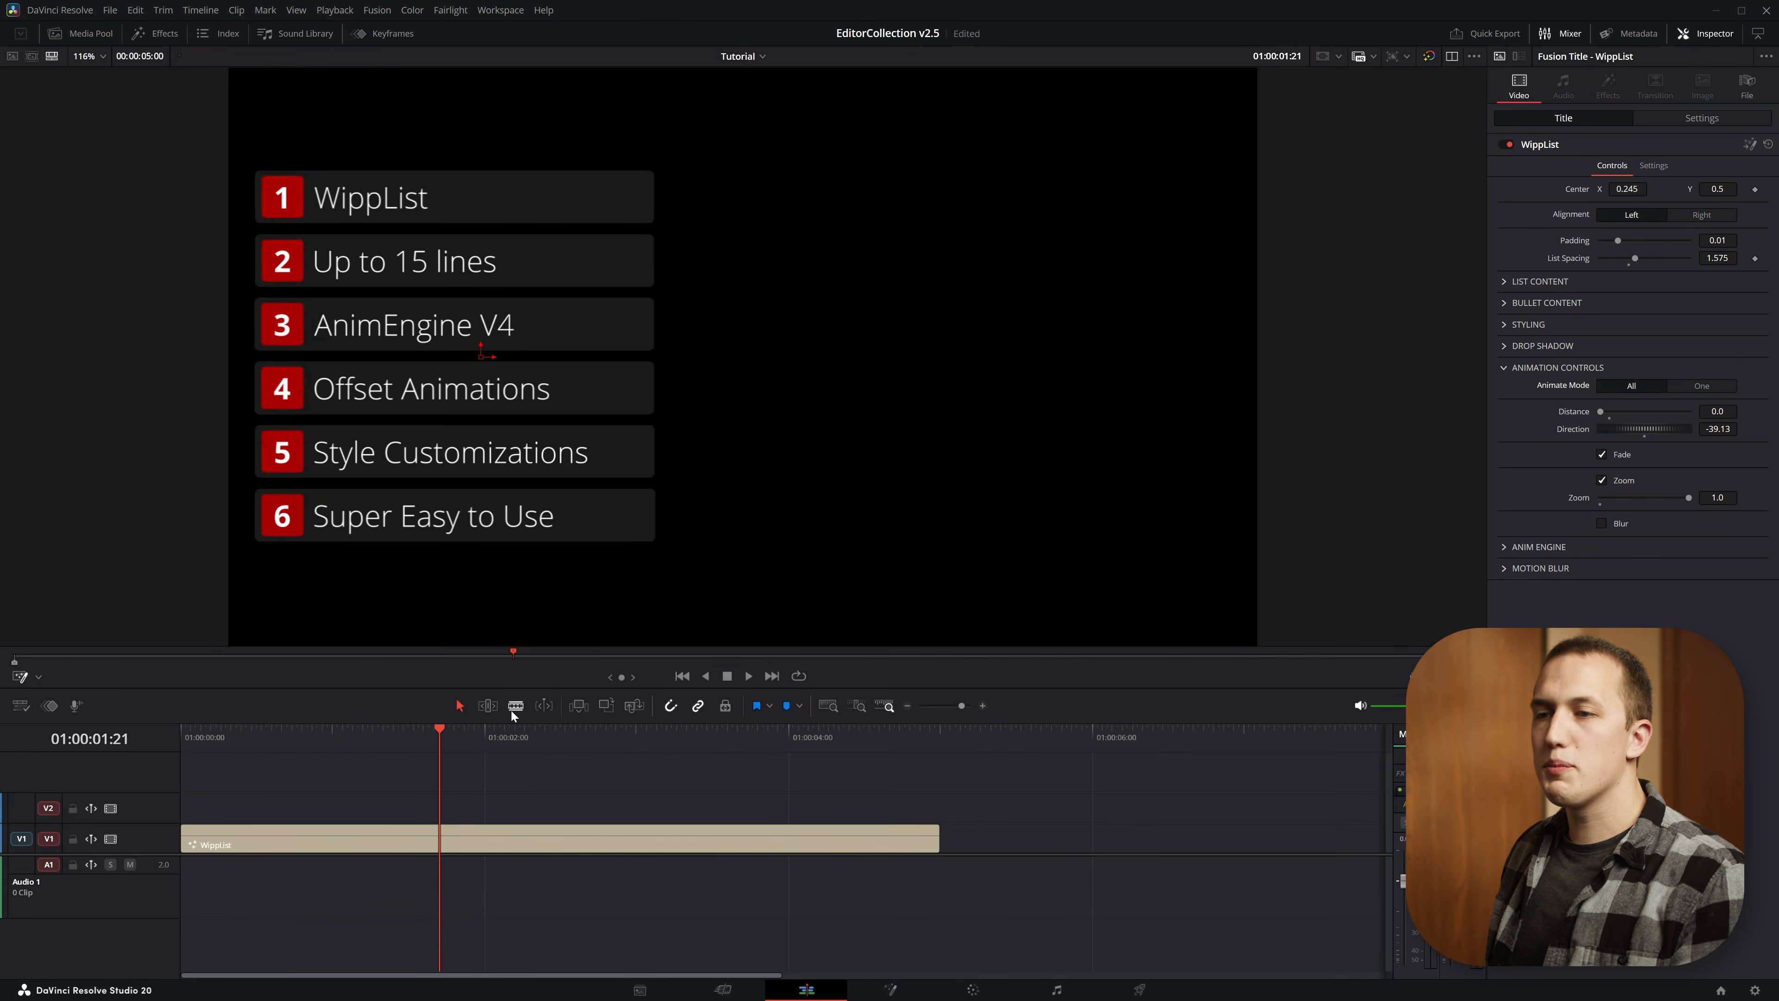
drag(483, 733, 5, 749)
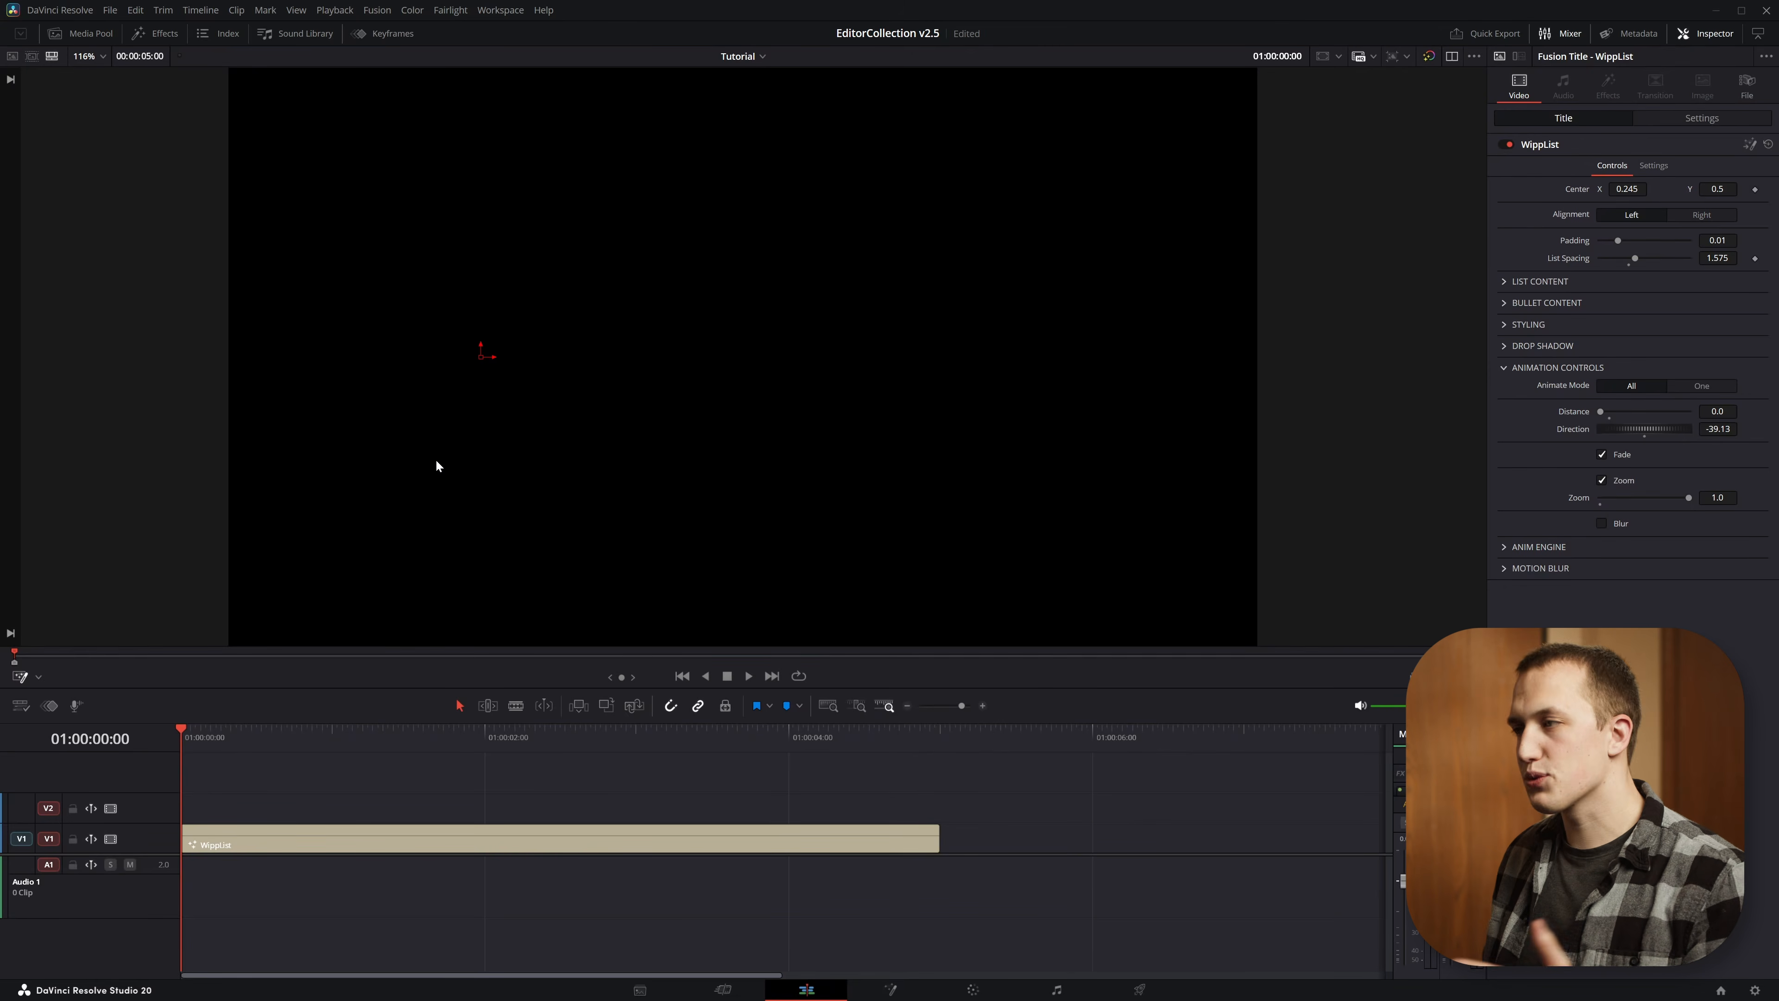
Select the WippList clip and turn off Animate Out in its Anim Engine settings
click(693, 843)
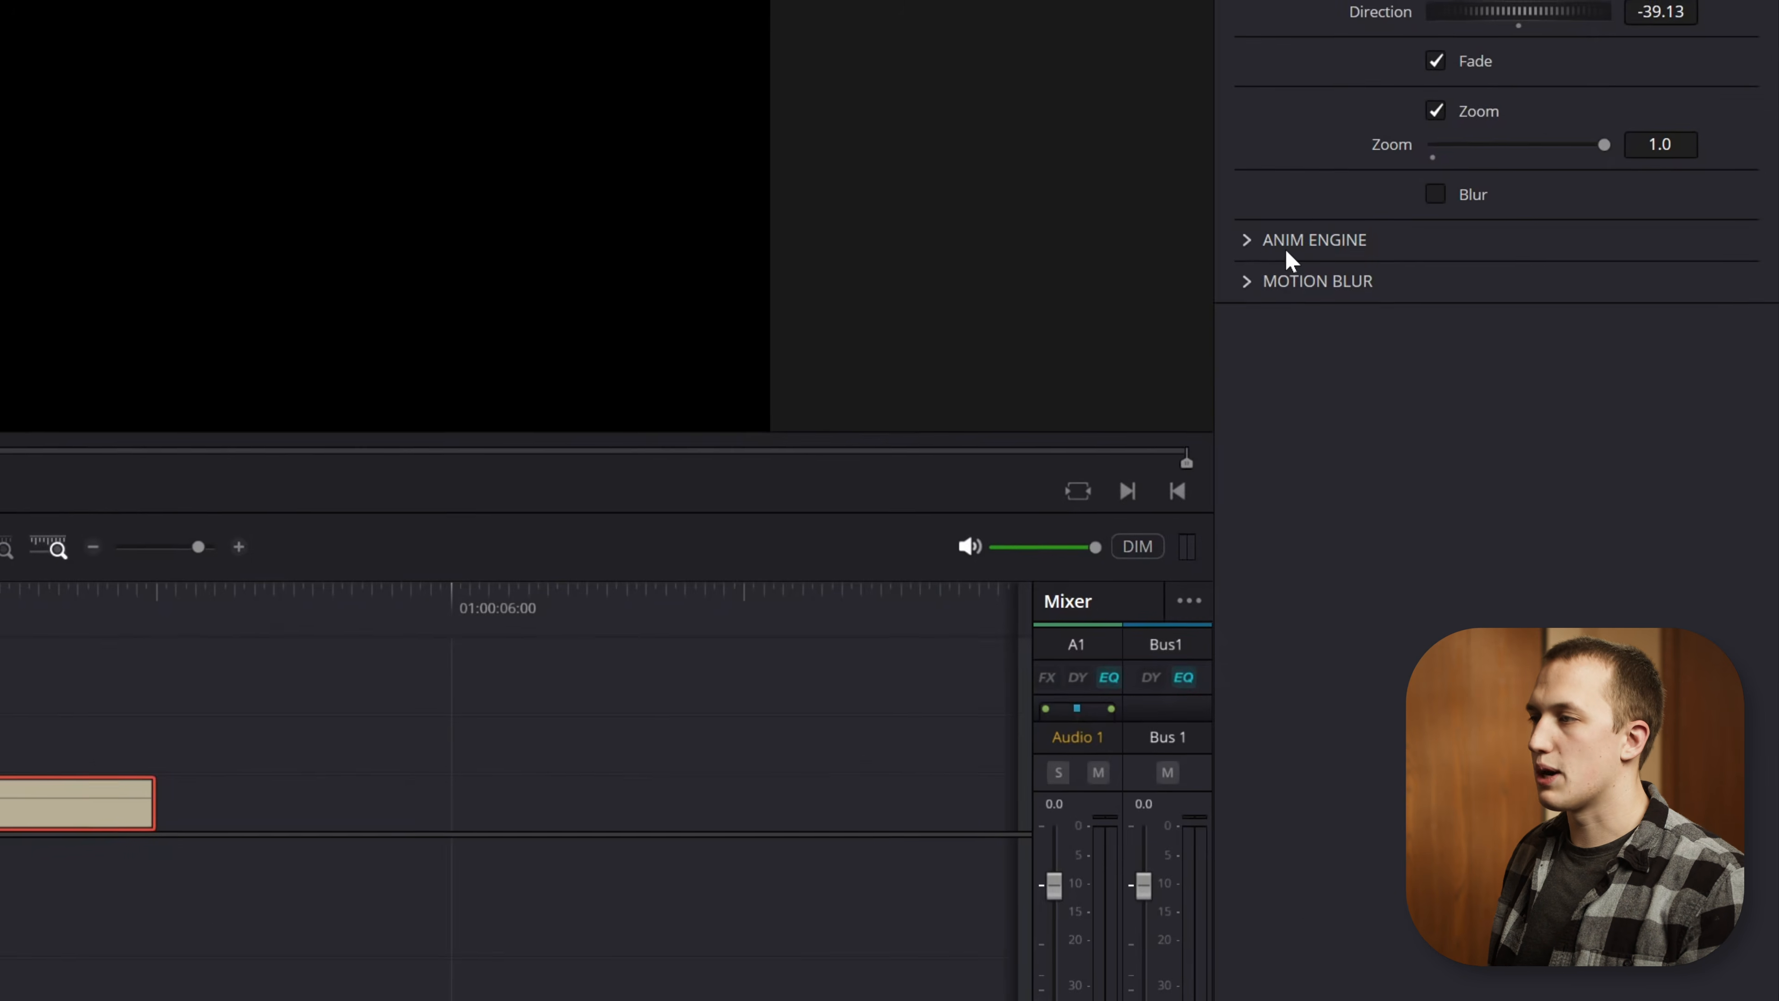
click(1251, 245)
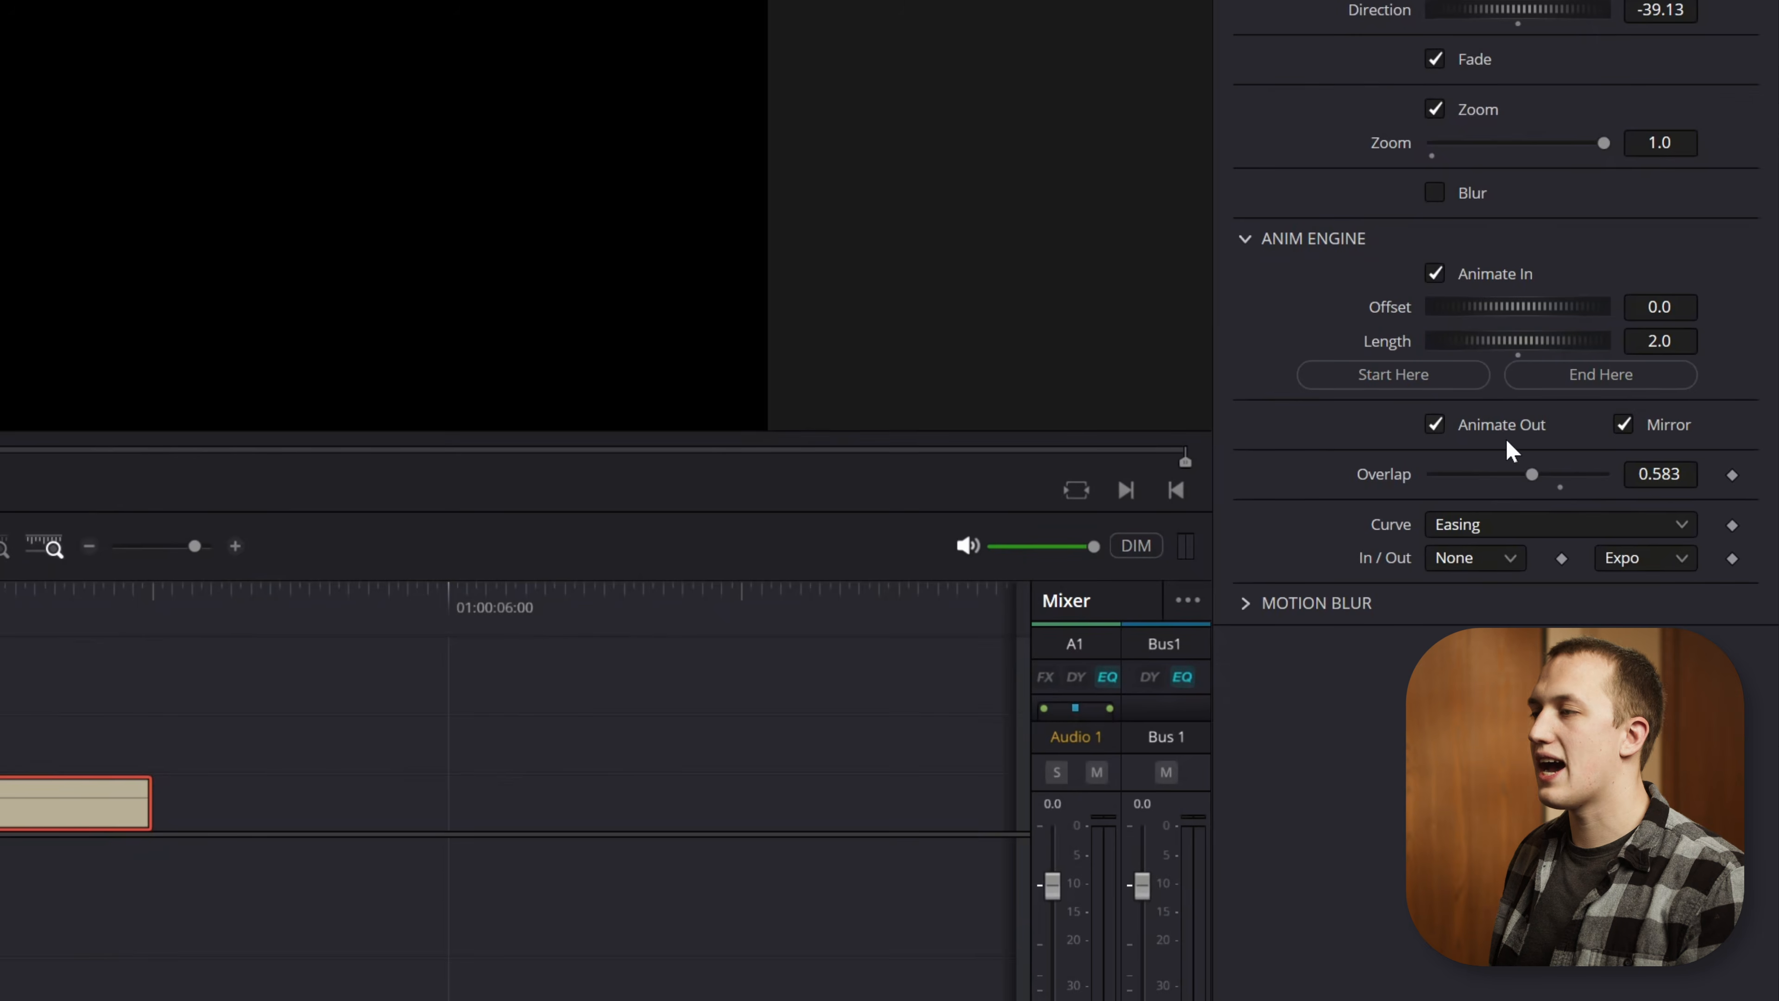
click(1434, 424)
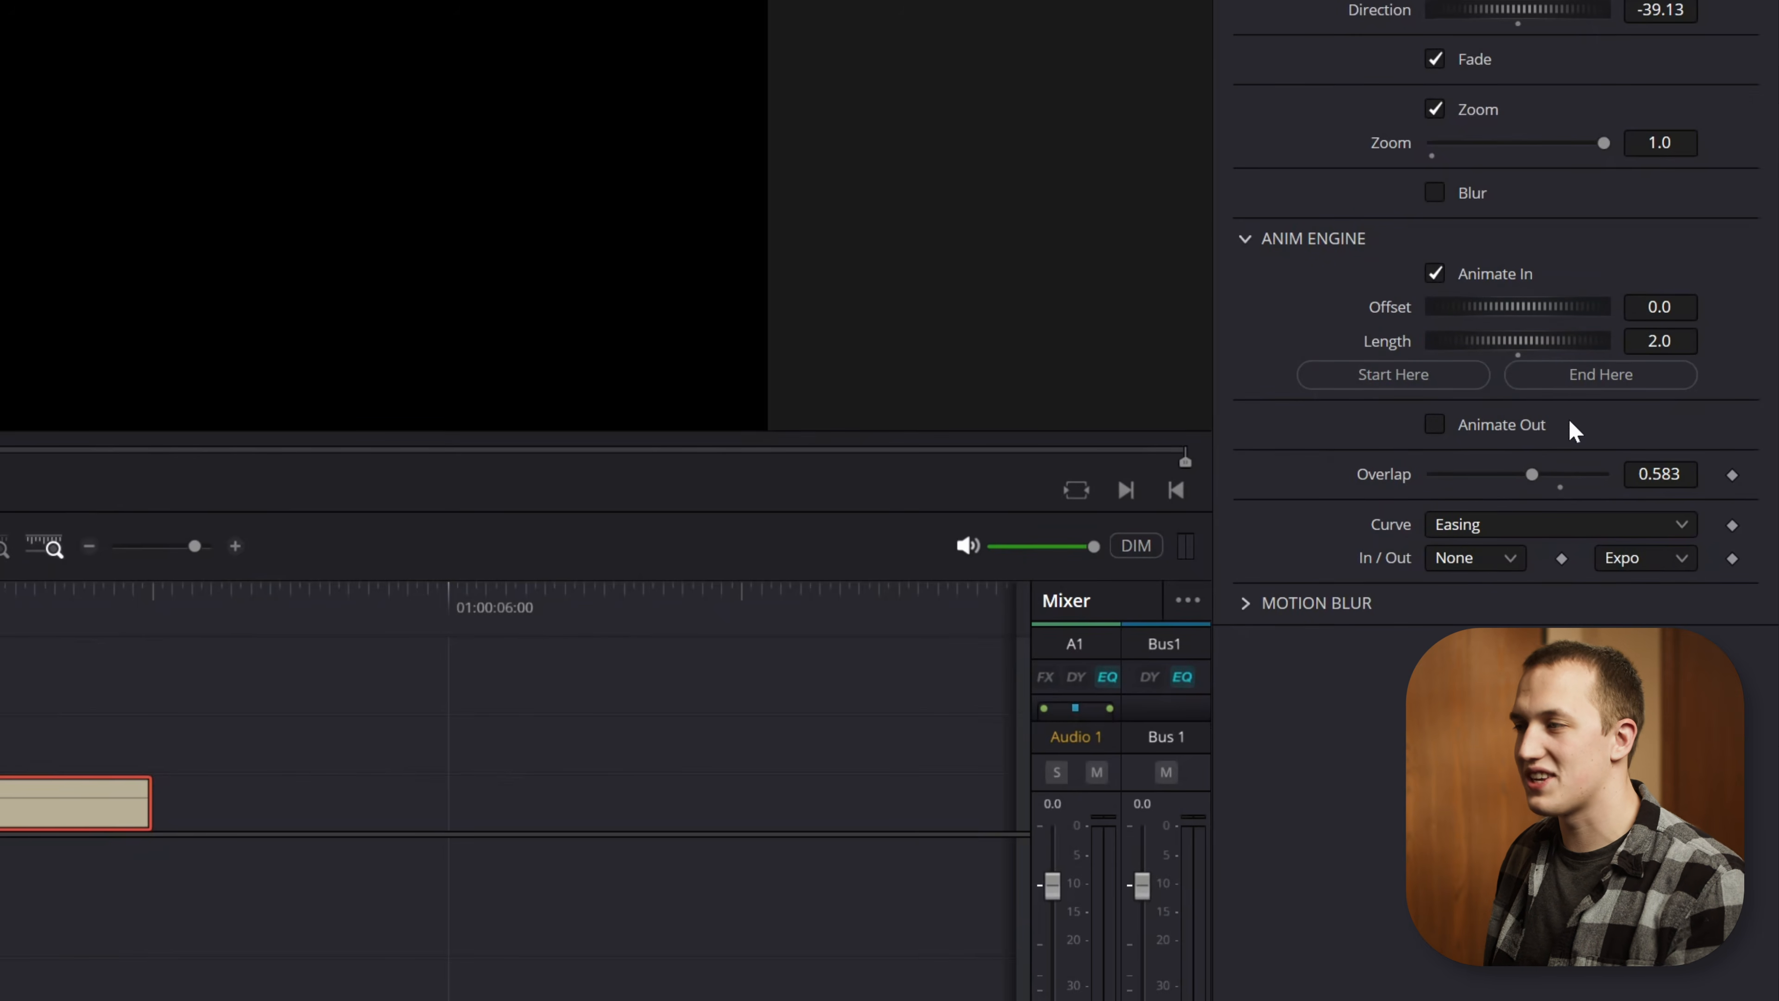
click(1266, 238)
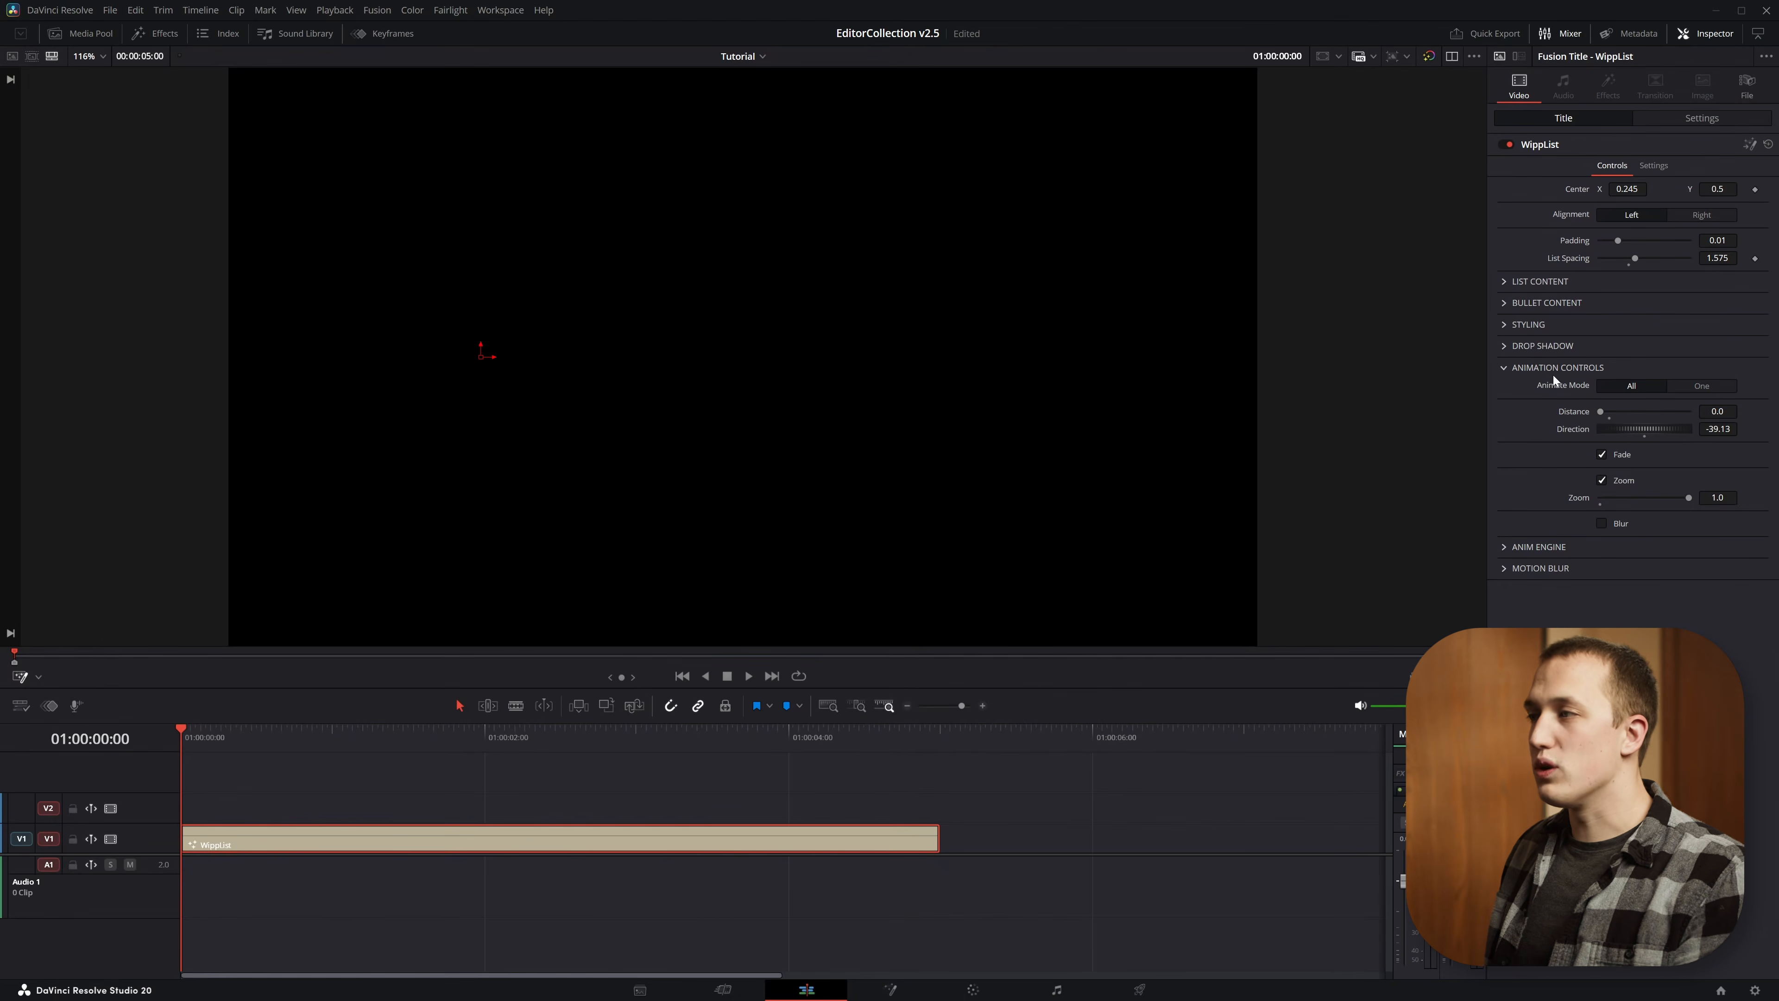
Set the Animate Mode to One for line 1 and play the title from the start
click(1702, 387)
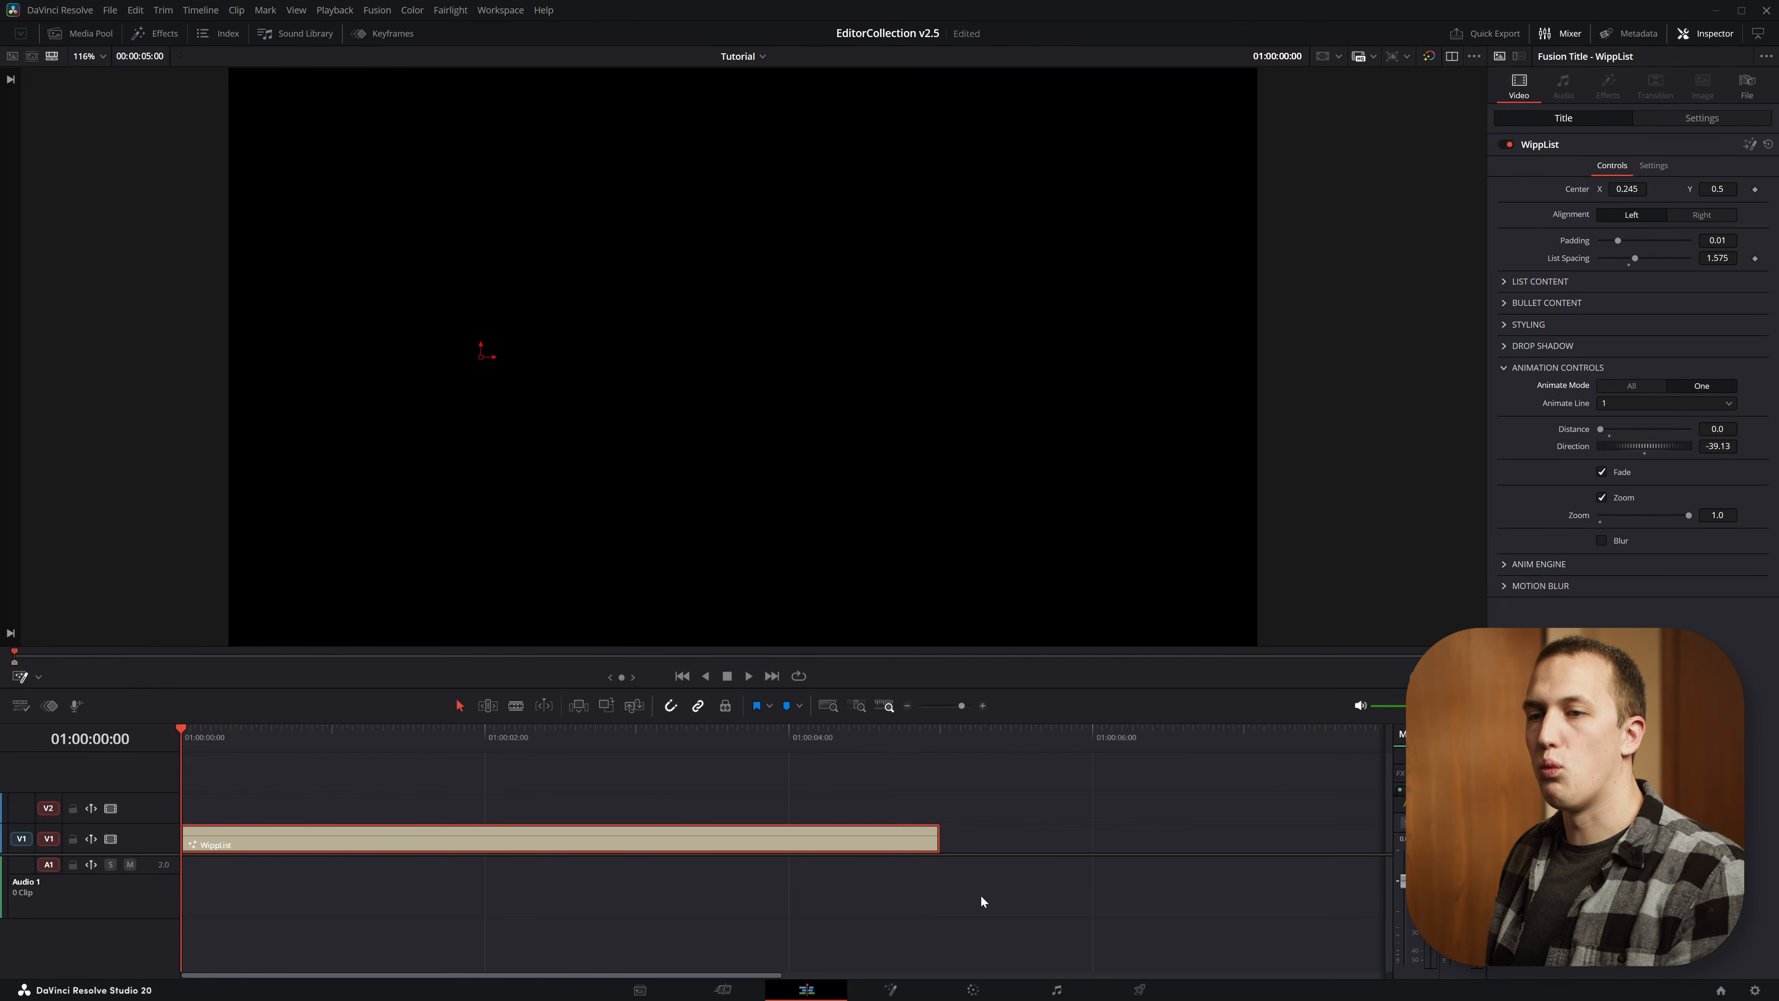
key(space)
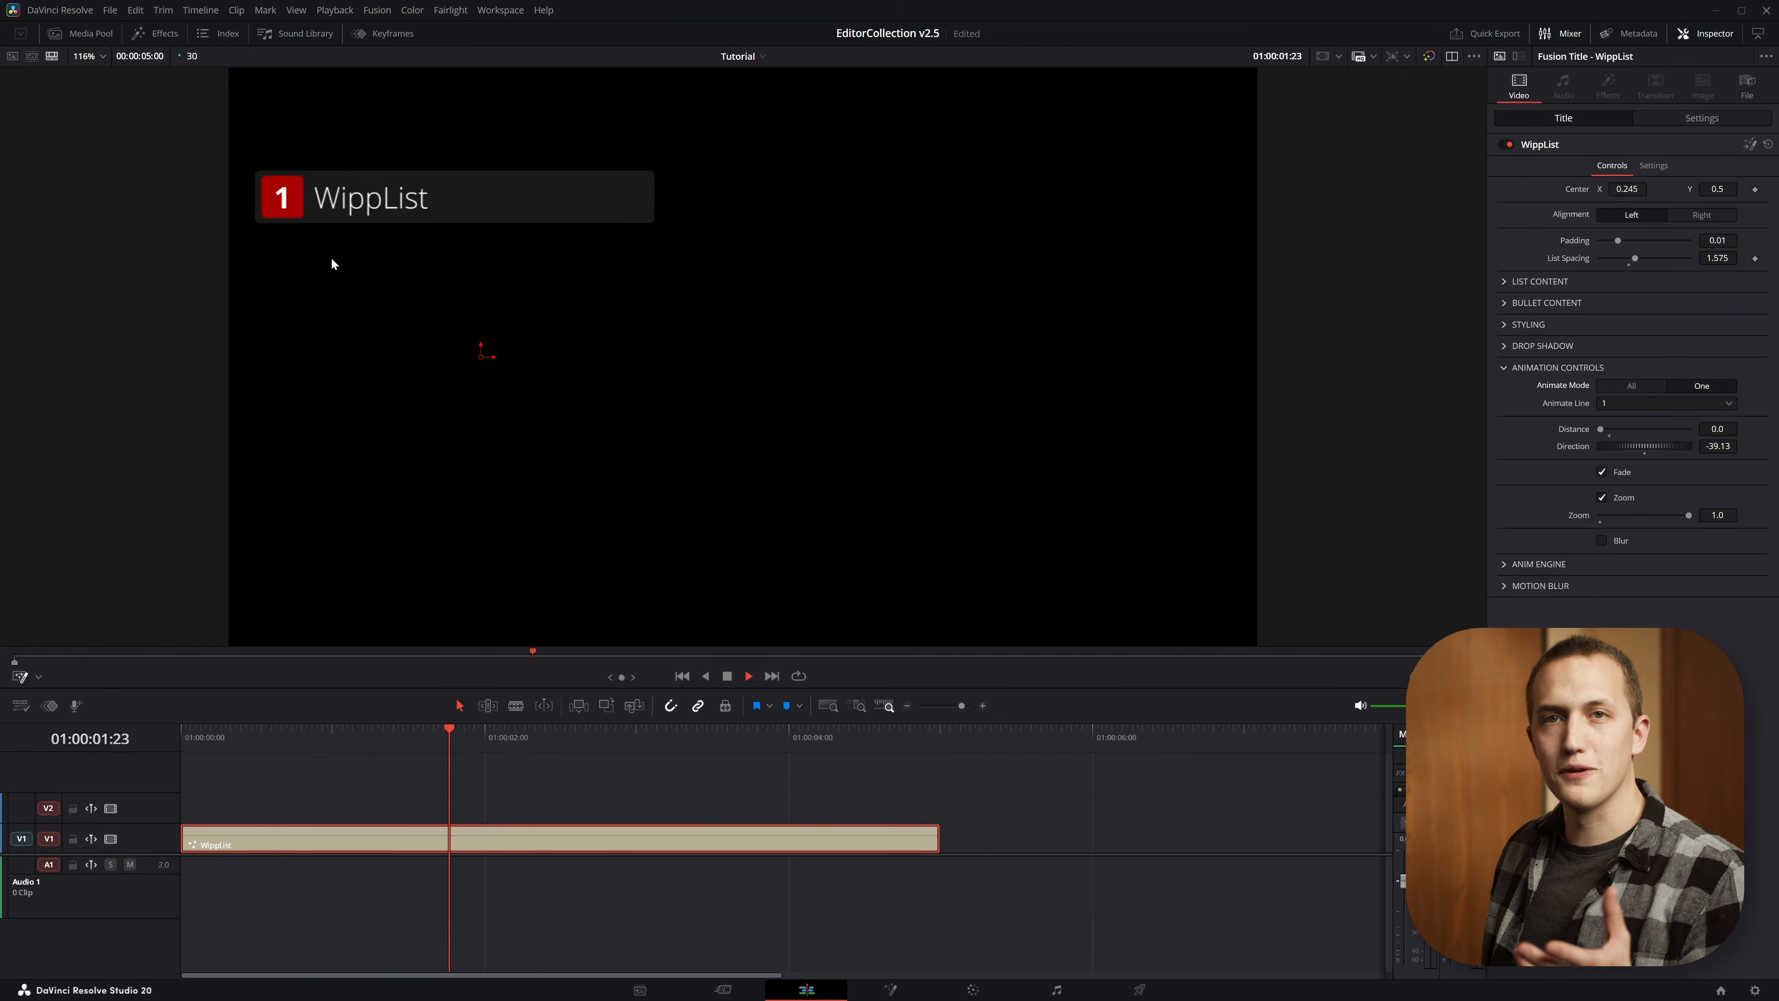
key(space)
Extend the end of the WippList clip to 00:00:05:23 and split the clip at 01:00:03:25
drag(937, 838, 1056, 838)
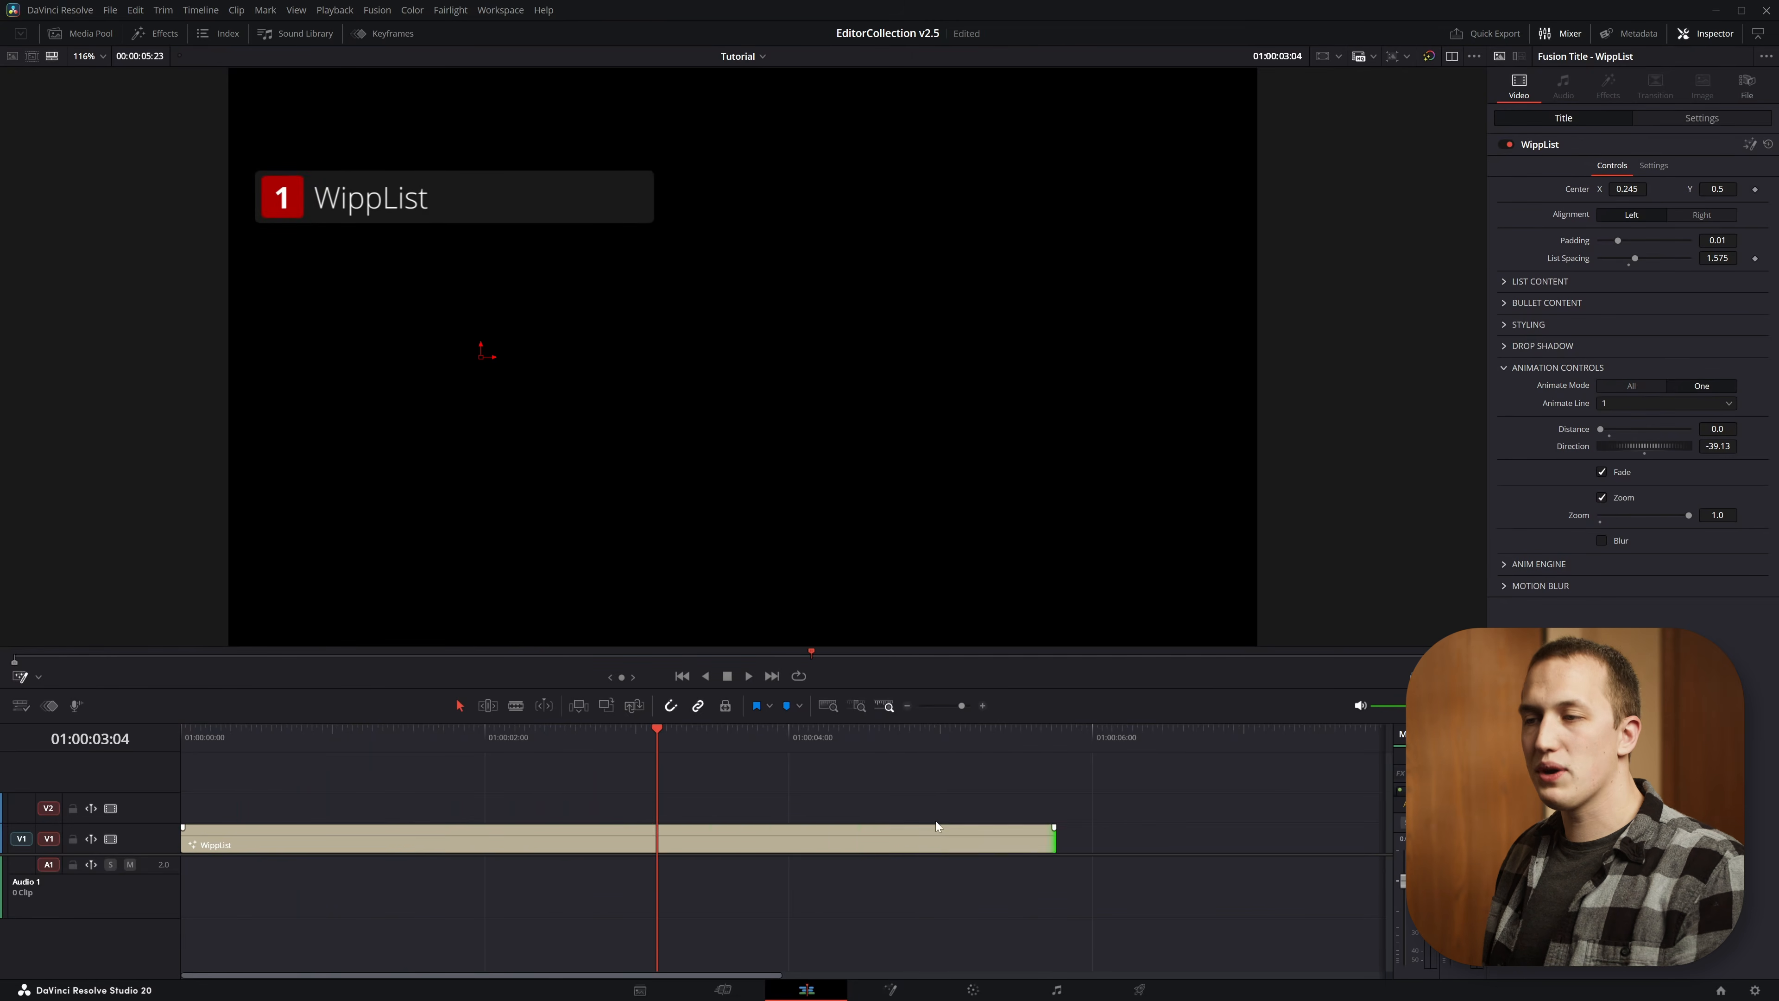
key(ctrl+minus)
drag(425, 734, 524, 730)
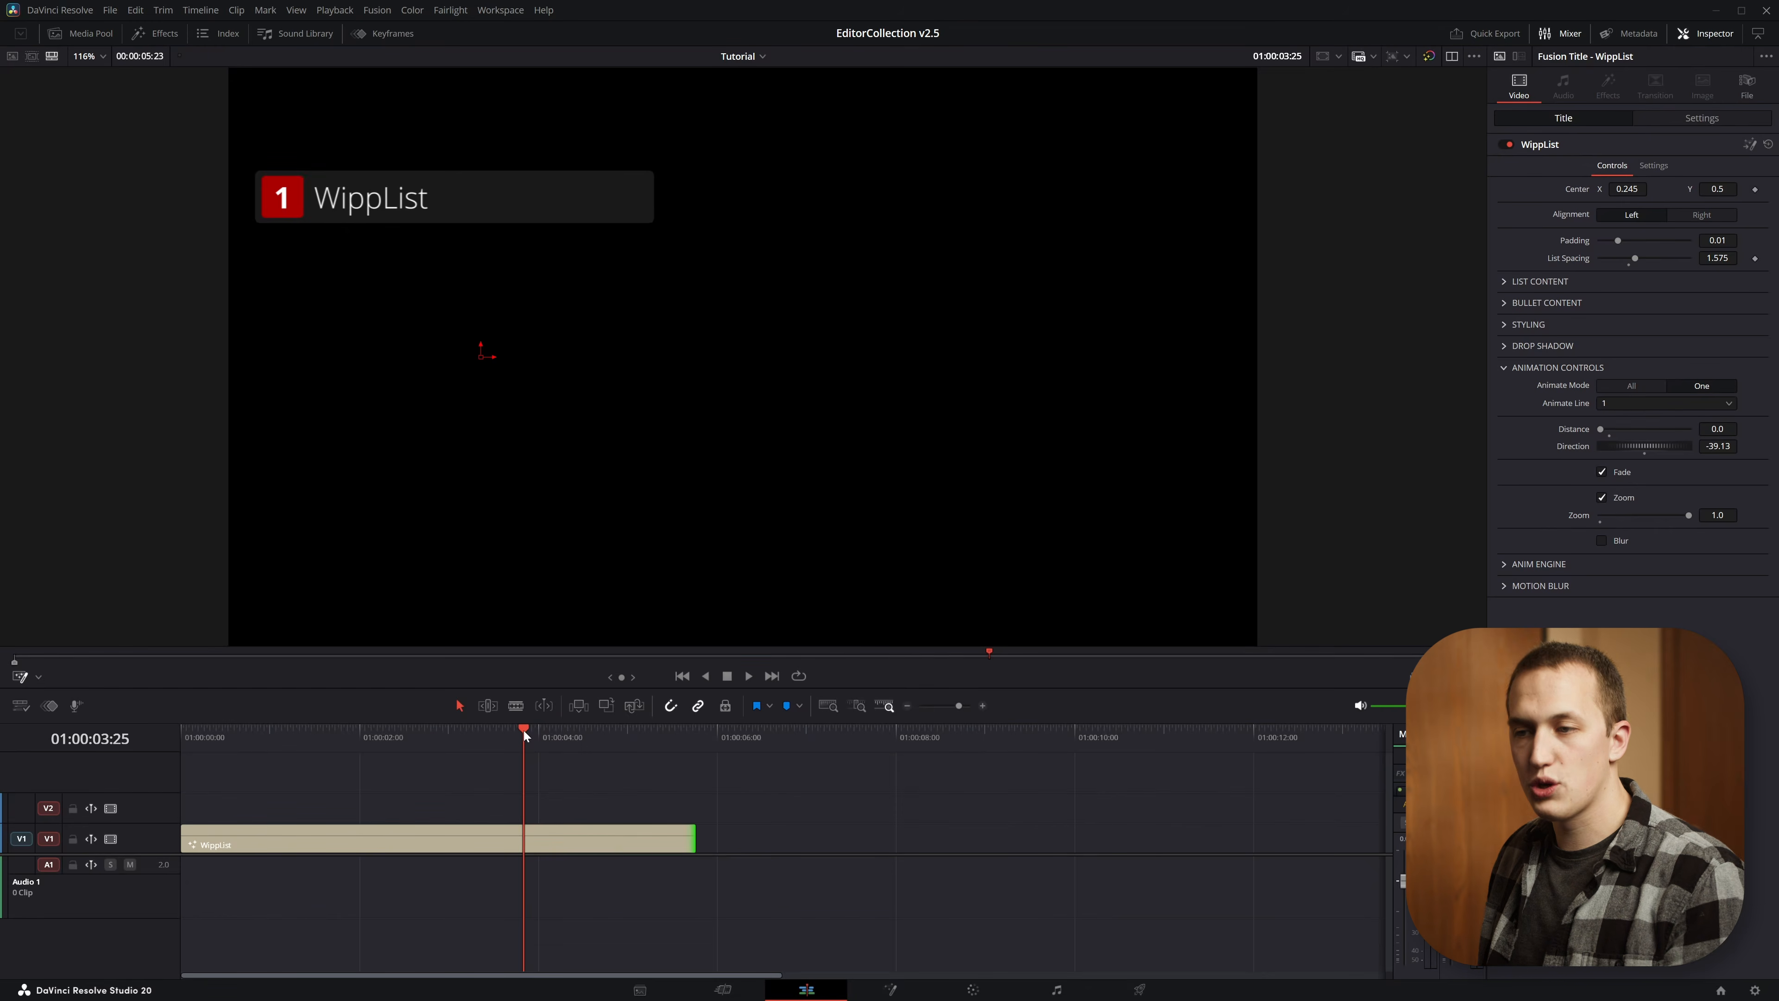
key(ctrl+b)
Lengthen the second WippList clip so the timeline runs to a total duration of 00:00:17:27
drag(694, 840, 1372, 834)
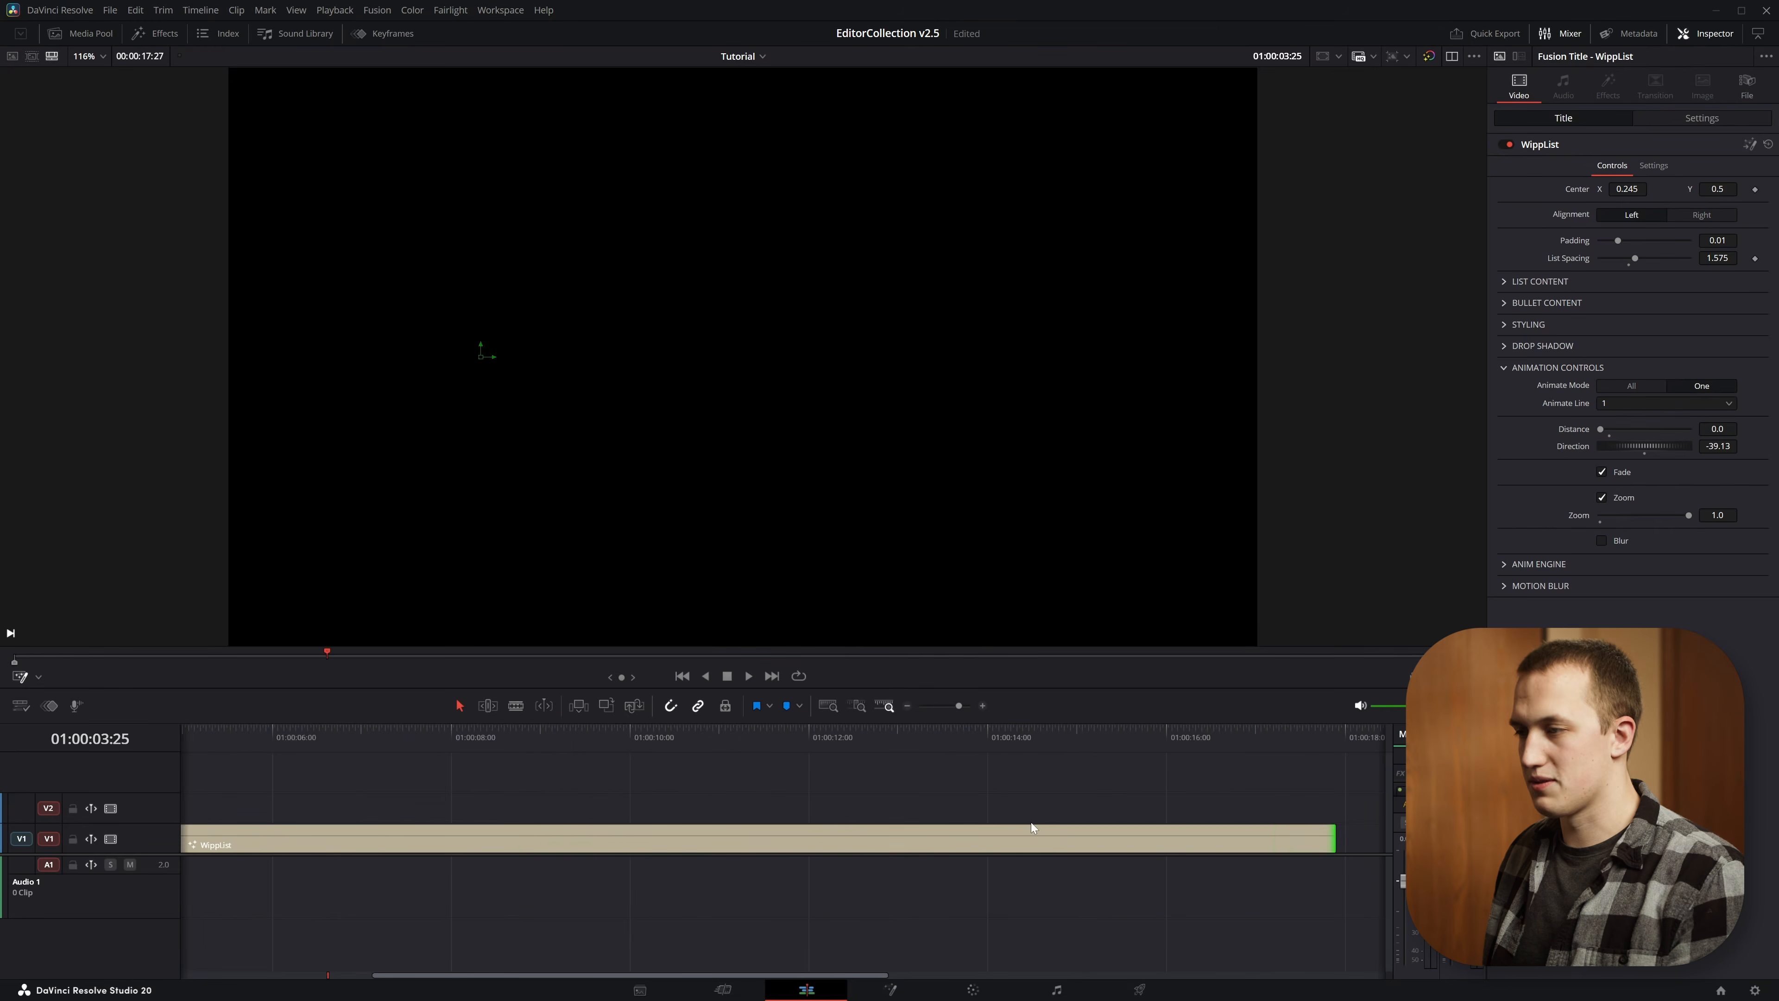
key(ctrl+minus)
key(ctrl+minus)
Set the second clip's Animate Line to 2 and play it from the cut
click(691, 832)
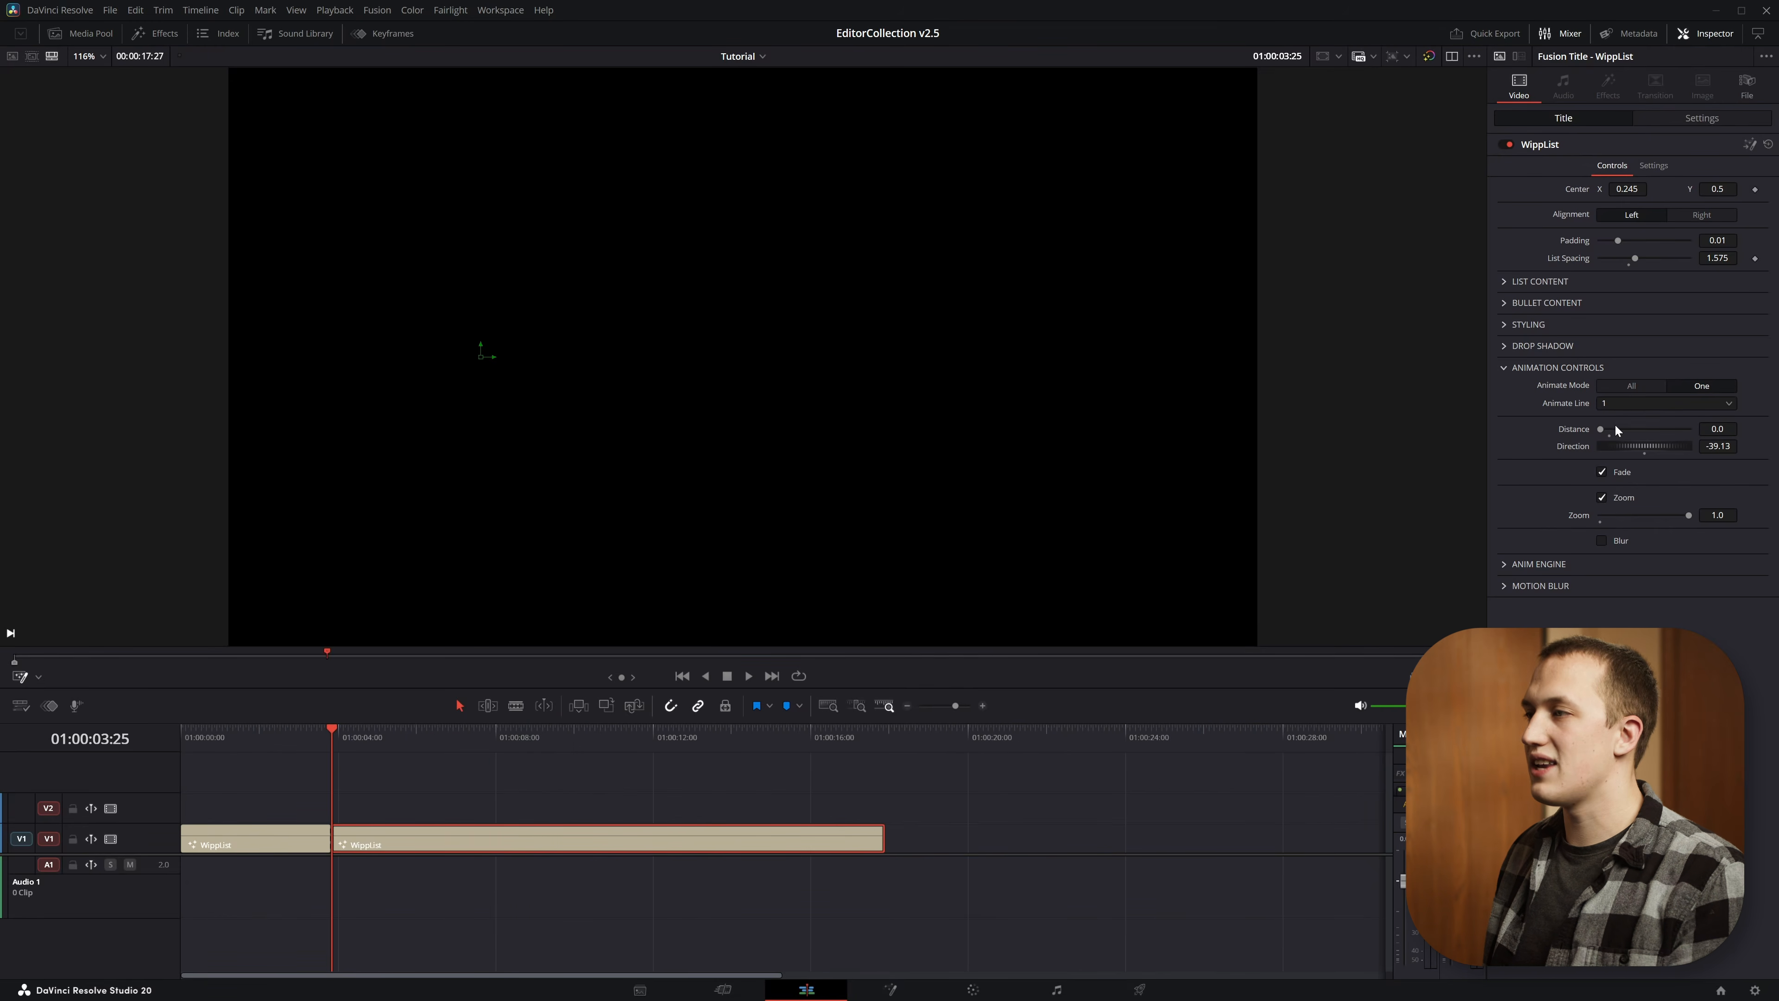
click(1624, 405)
click(1617, 437)
key(space)
key(ctrl+equal)
key(ctrl+equal)
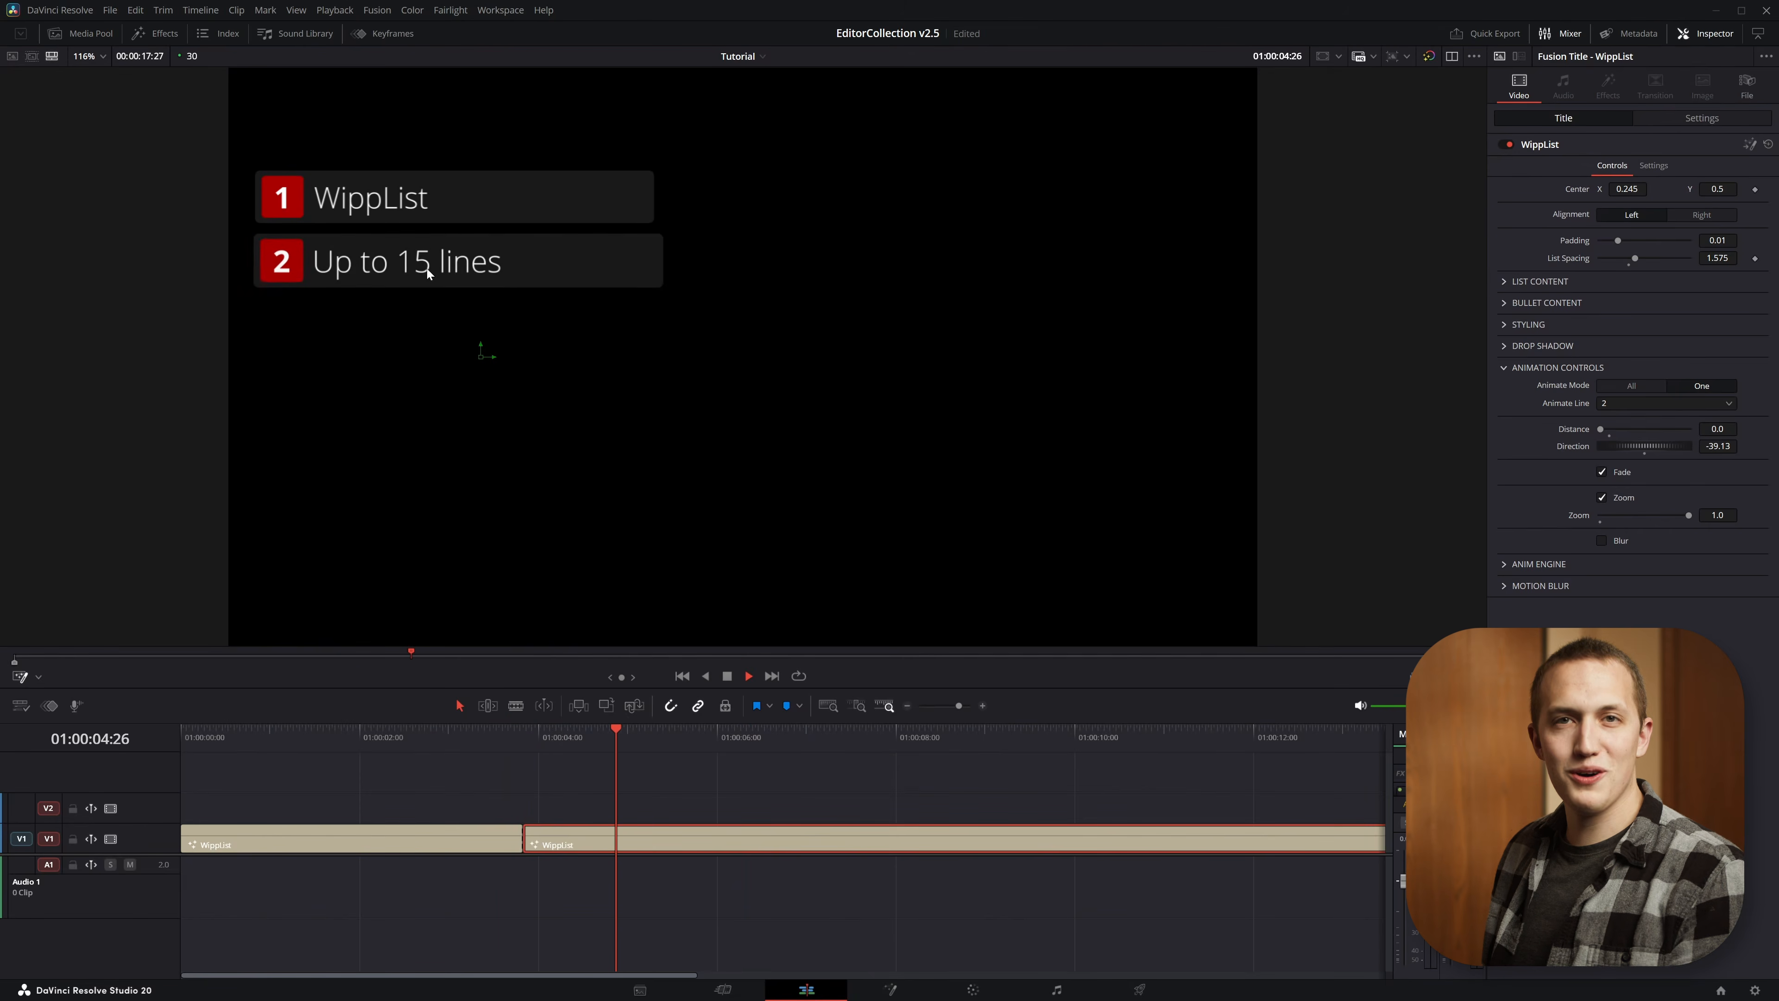
key(space)
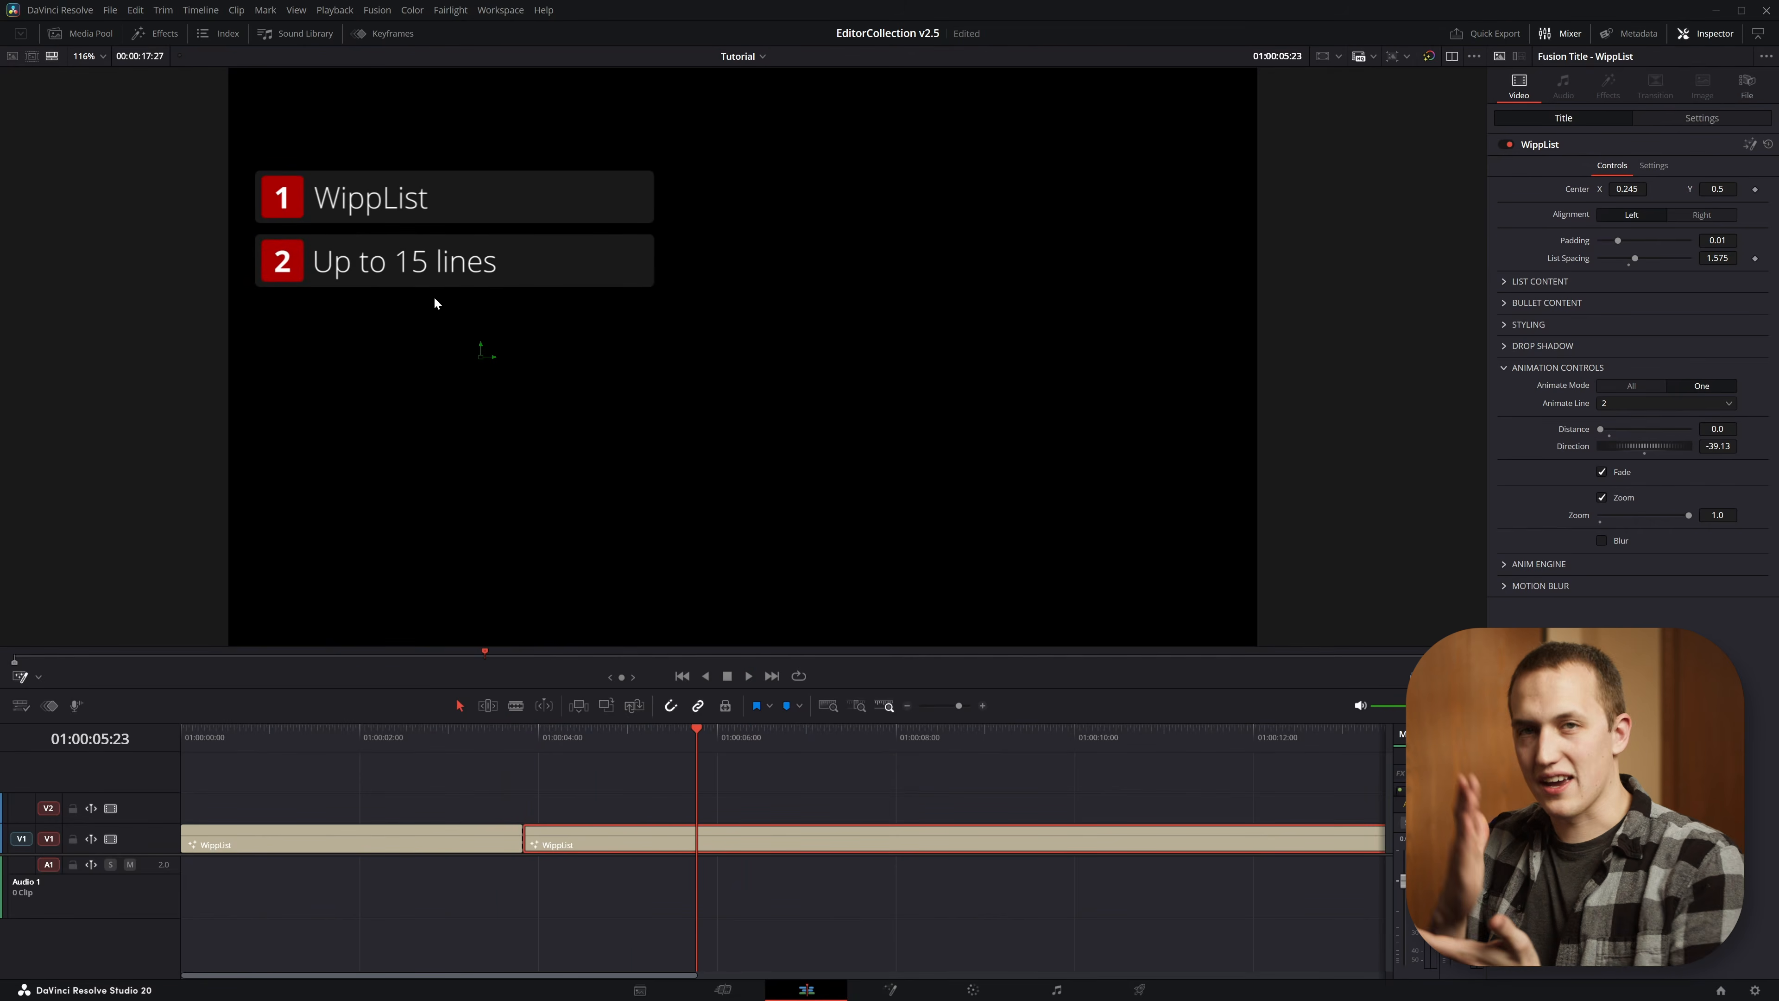